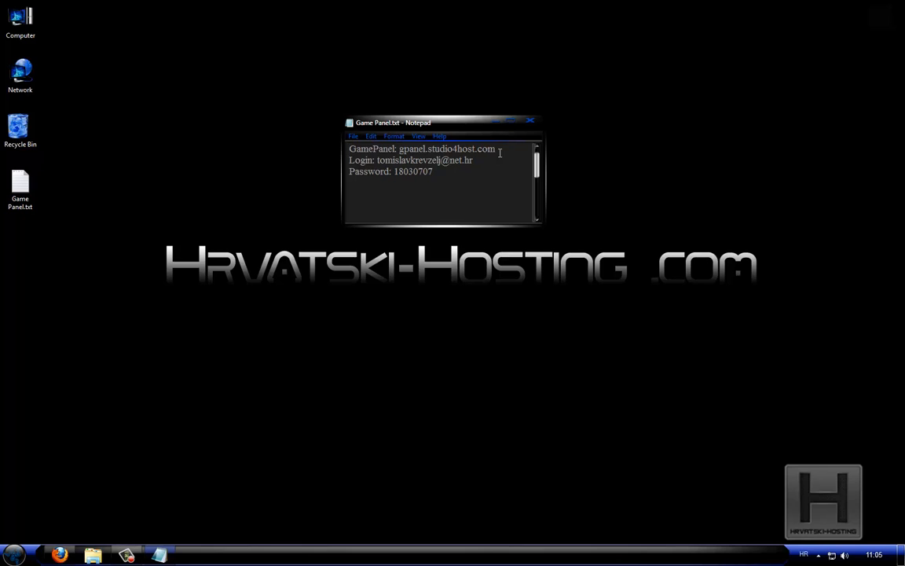
Copy the GamePanel address gpanel.studio4host.com from the text file and open it in Firefox
{"action": "left_click_drag", "start_coordinate": [499, 149], "coordinate": [399, 149]}
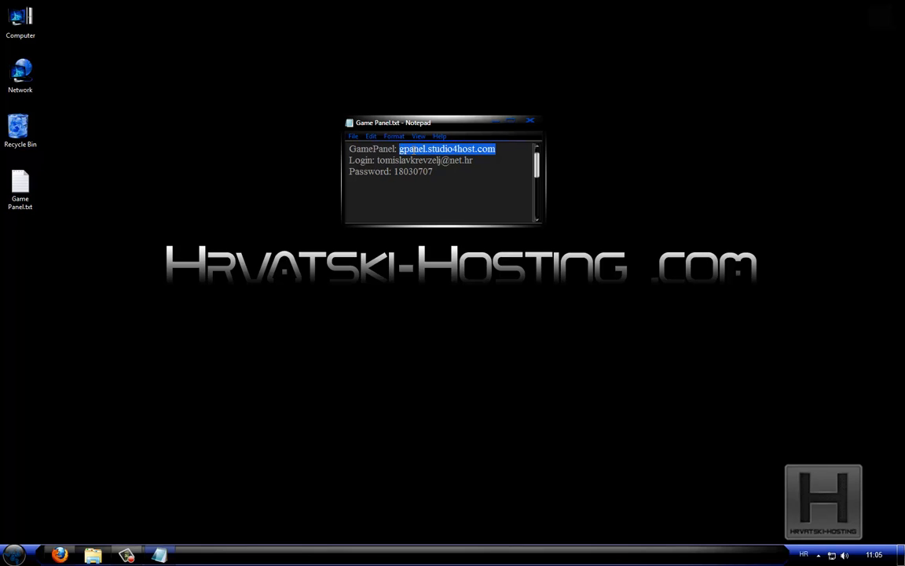
{"action": "right_click", "coordinate": [412, 150]}
{"action": "left_click", "coordinate": [436, 181]}
{"action": "left_click", "coordinate": [63, 555]}
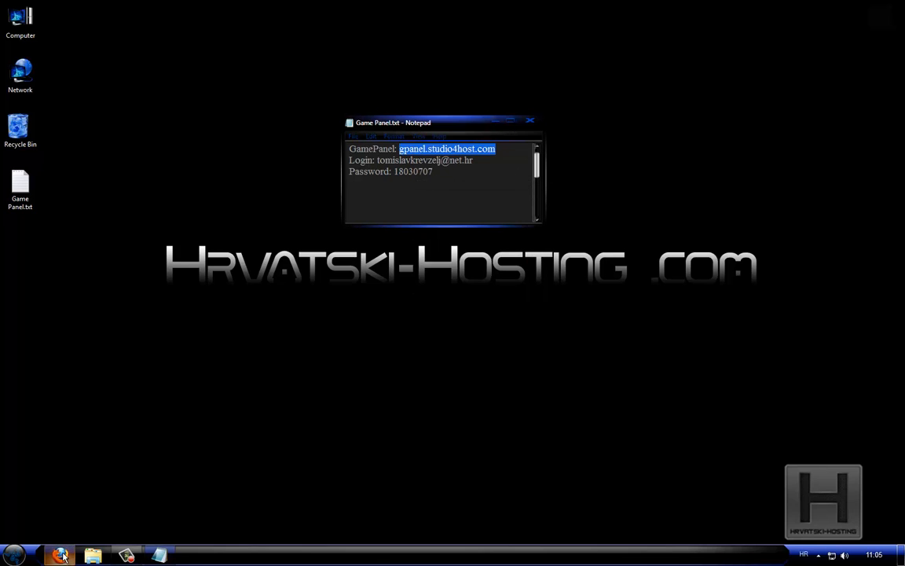
{"action": "left_click", "coordinate": [278, 34]}
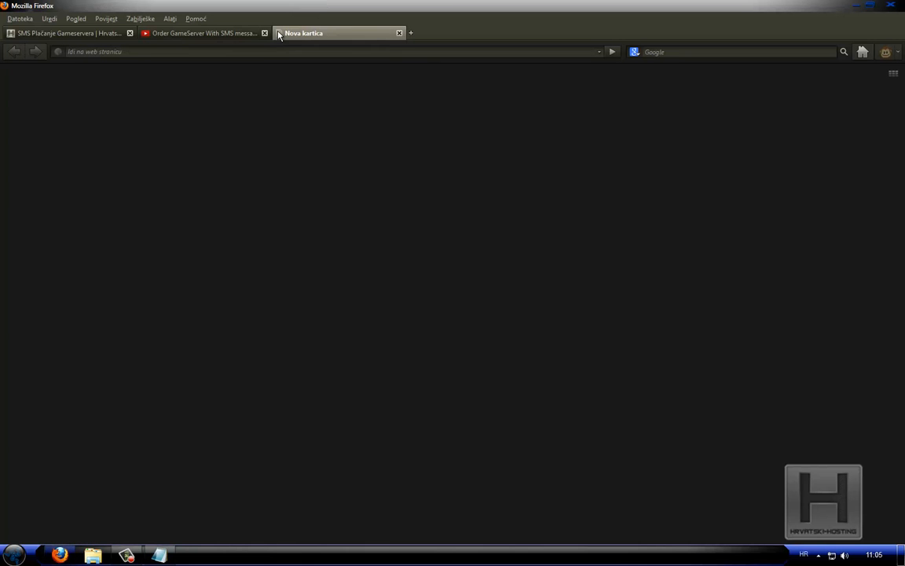
{"action": "key", "text": "ctrl+v"}
{"action": "key", "text": "Return"}
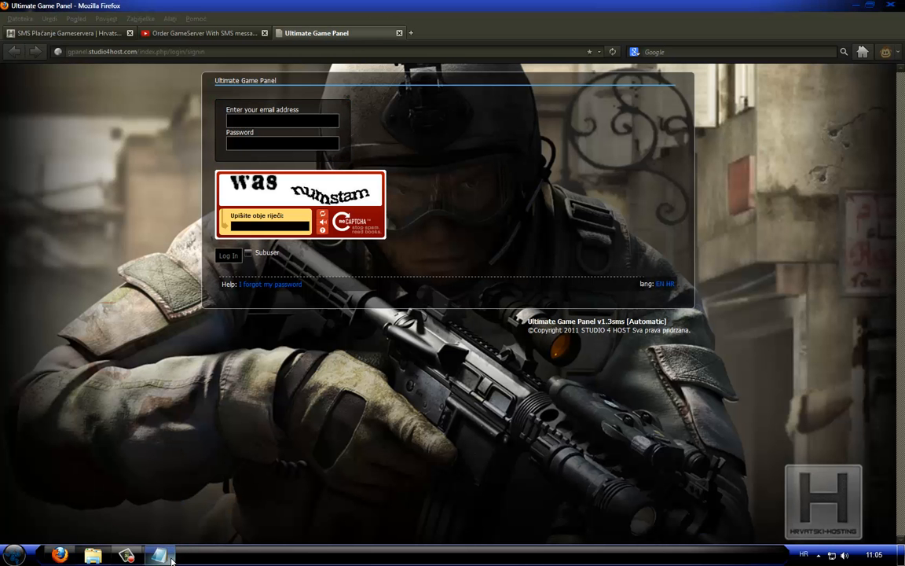
Copy the login e-mail address from the Game Panel text file into the login form's email field
{"action": "left_click", "coordinate": [149, 500]}
{"action": "left_click_drag", "start_coordinate": [474, 163], "coordinate": [378, 161]}
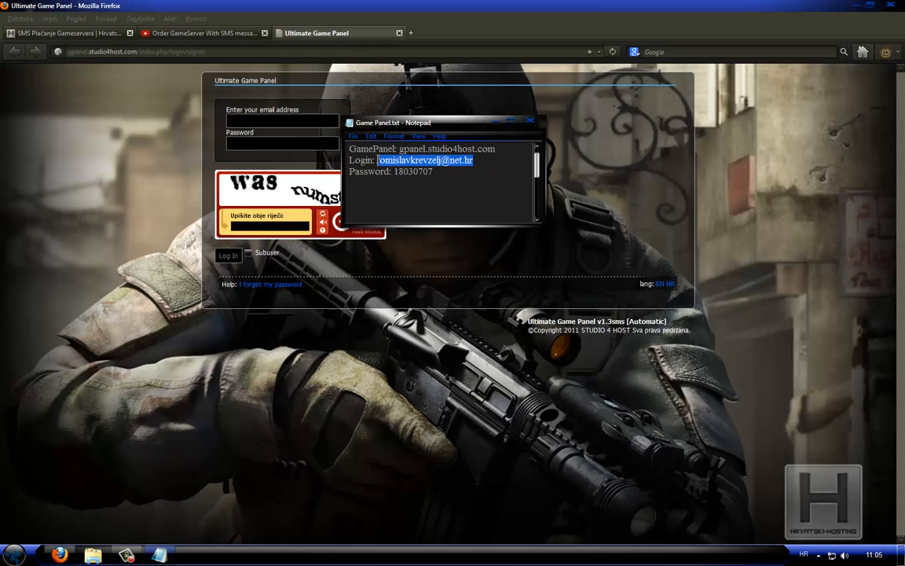
{"action": "right_click", "coordinate": [378, 160]}
{"action": "left_click", "coordinate": [412, 191]}
{"action": "left_click", "coordinate": [275, 121]}
{"action": "key", "text": "ctrl+v"}
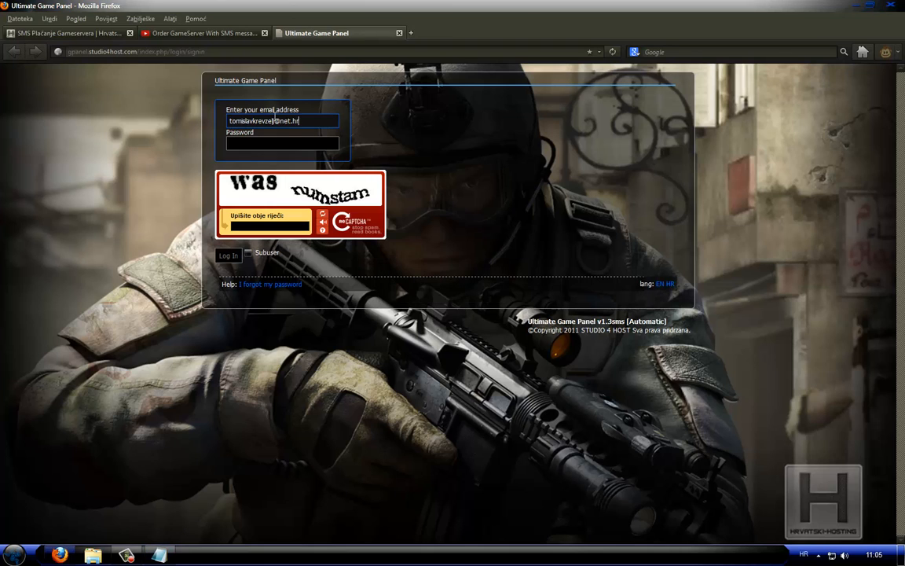
Copy the account password from the Game Panel text file into the login form's Password field
{"action": "left_click", "coordinate": [168, 557]}
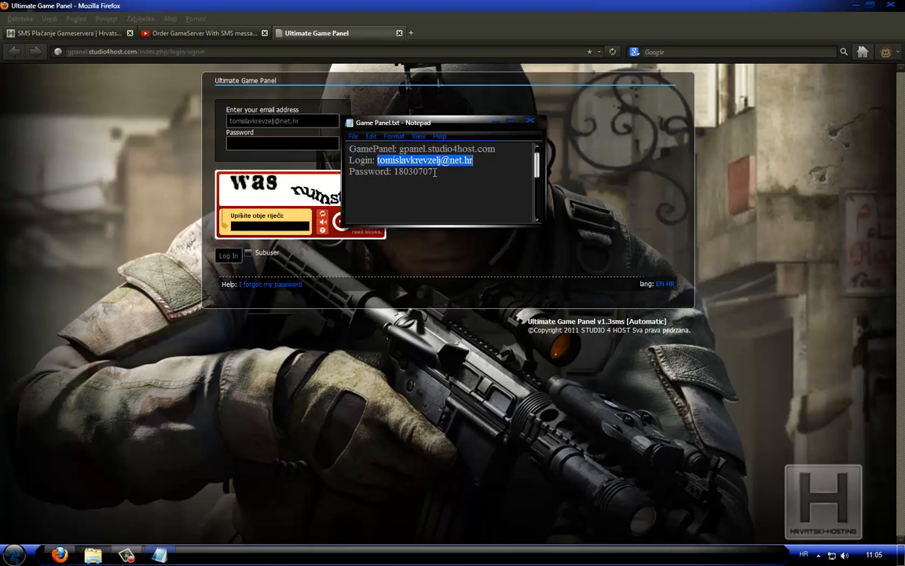
{"action": "left_click_drag", "start_coordinate": [432, 171], "coordinate": [395, 172]}
{"action": "right_click", "coordinate": [355, 156]}
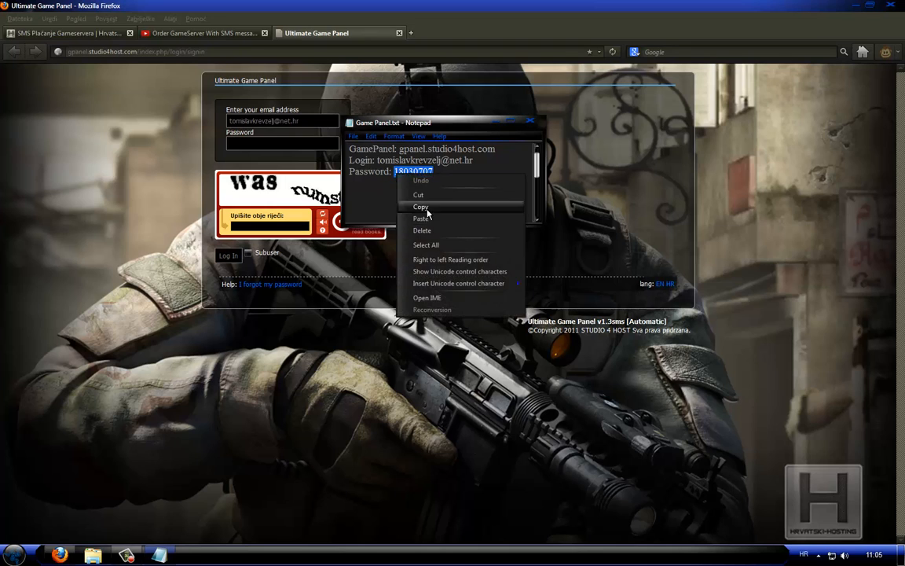
{"action": "left_click", "coordinate": [386, 189]}
{"action": "left_click", "coordinate": [253, 147]}
{"action": "key", "text": "ctrl+v"}
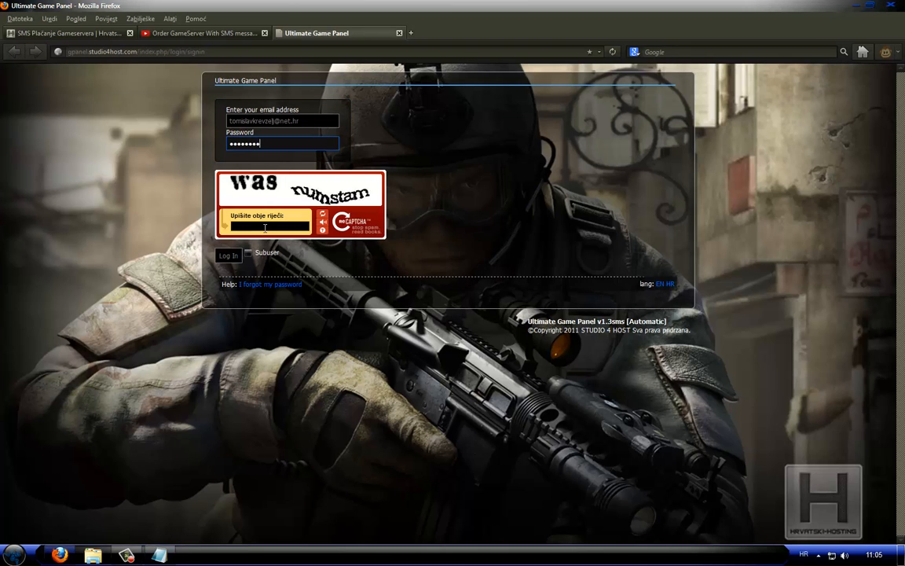
Enter both CAPTCHA words, log in to the panel and dismiss the offer to remember the password
{"action": "left_click", "coordinate": [265, 227]}
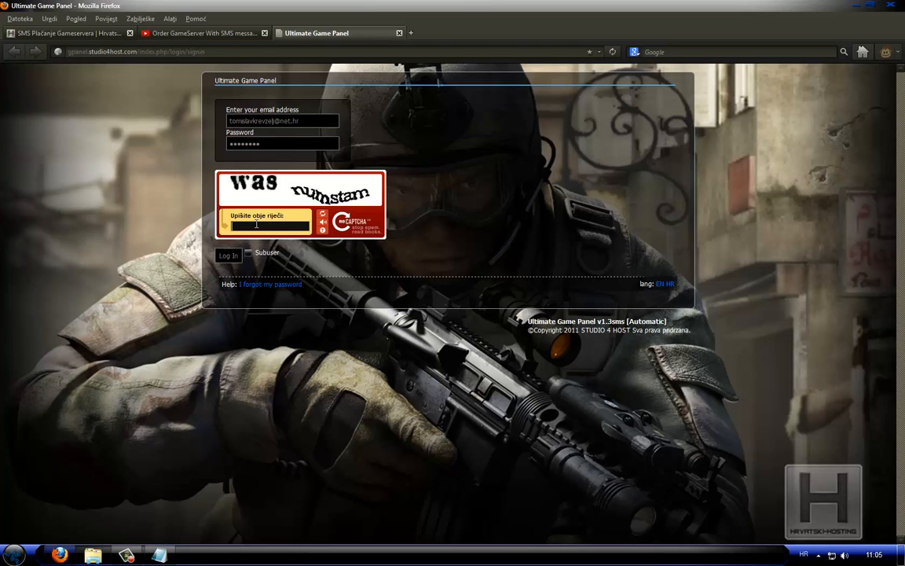
{"action": "type", "text": "was numstam"}
{"action": "left_click", "coordinate": [227, 257]}
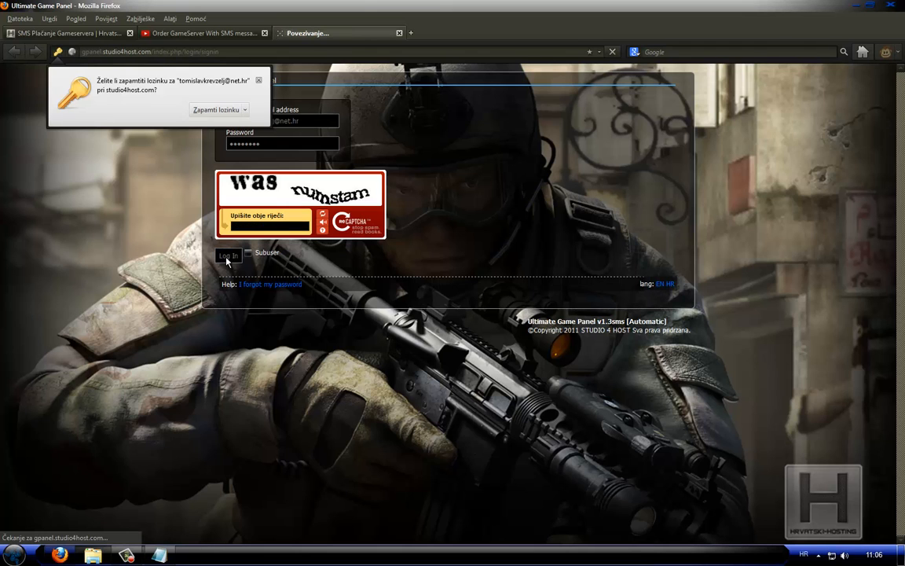
{"action": "left_click", "coordinate": [259, 83]}
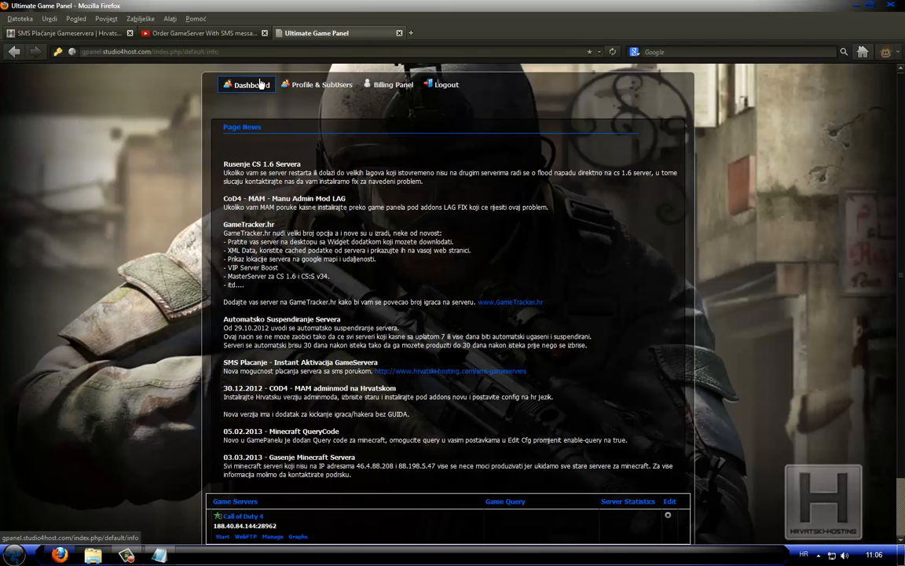
Look over the page news and the Game Servers list on the dashboard
{"action": "scroll", "coordinate": [413, 317], "scroll_direction": "down", "scroll_amount": 2}
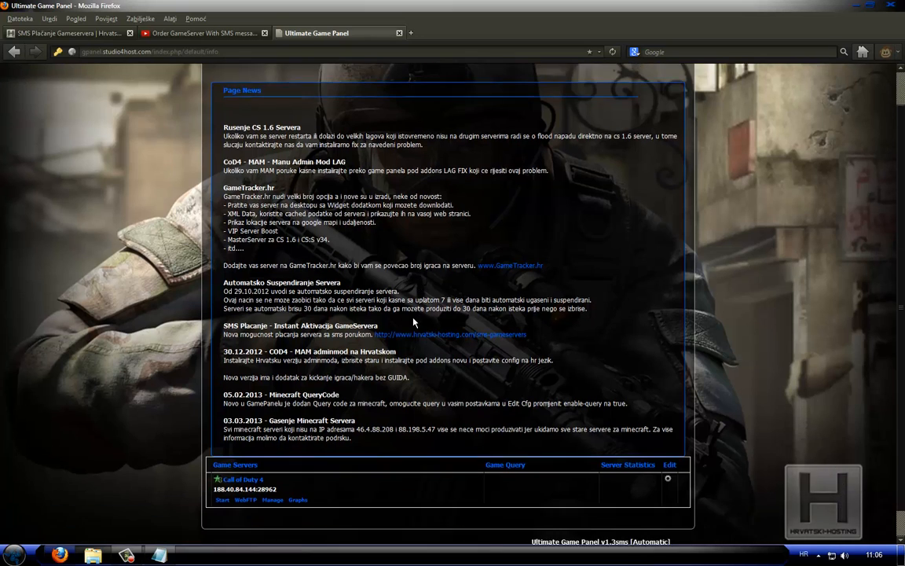
{"action": "scroll", "coordinate": [412, 315], "scroll_direction": "up", "scroll_amount": 2}
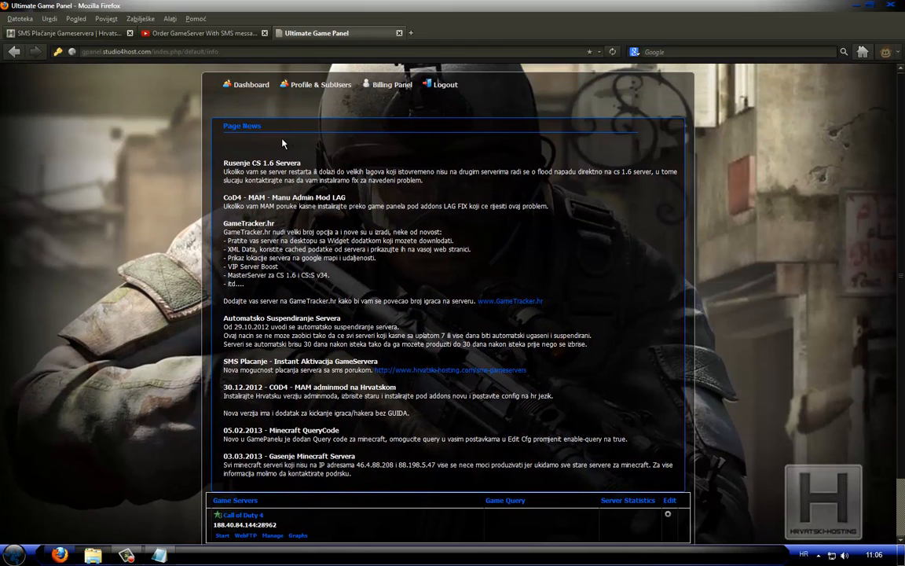
{"action": "left_click_drag", "start_coordinate": [232, 128], "coordinate": [341, 303]}
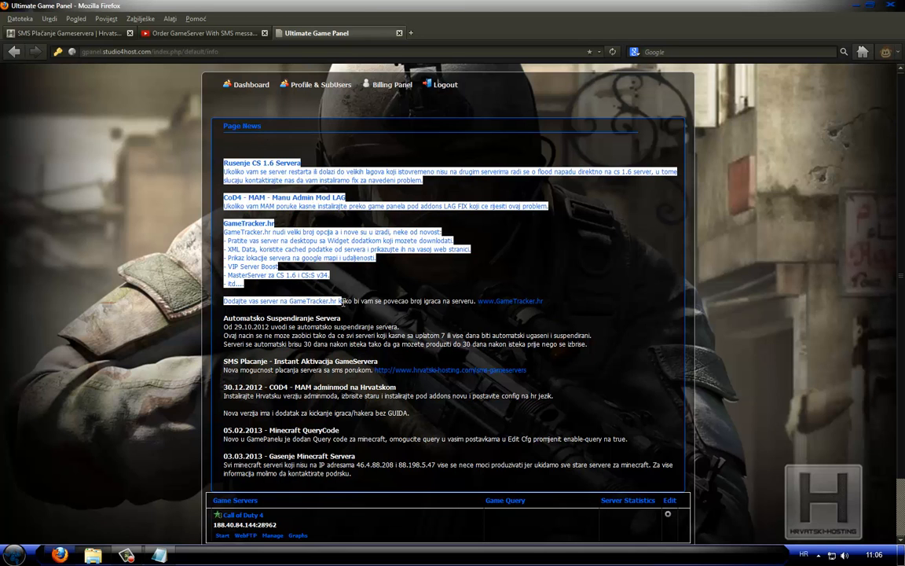
{"action": "left_click", "coordinate": [341, 302]}
{"action": "scroll", "coordinate": [305, 265], "scroll_direction": "down", "scroll_amount": 2}
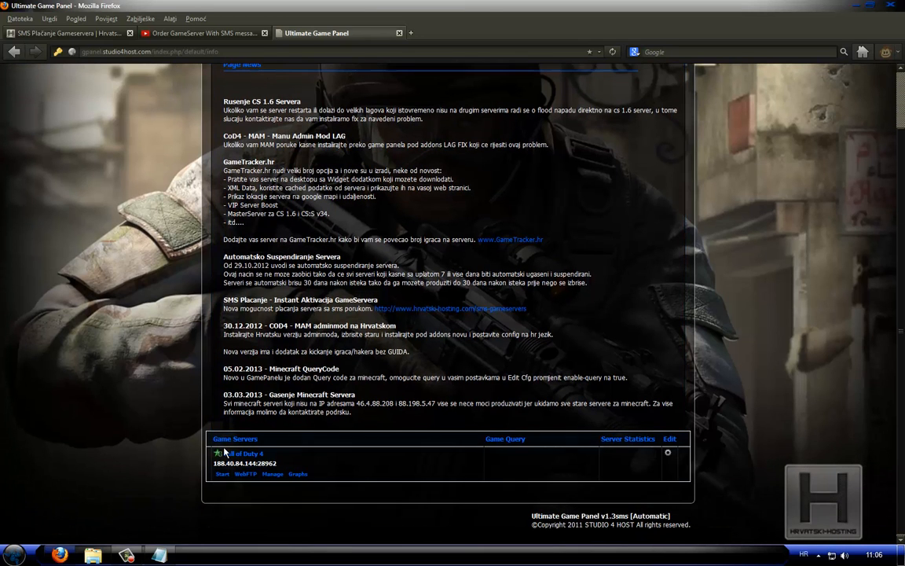
{"action": "left_click_drag", "start_coordinate": [214, 440], "coordinate": [286, 460]}
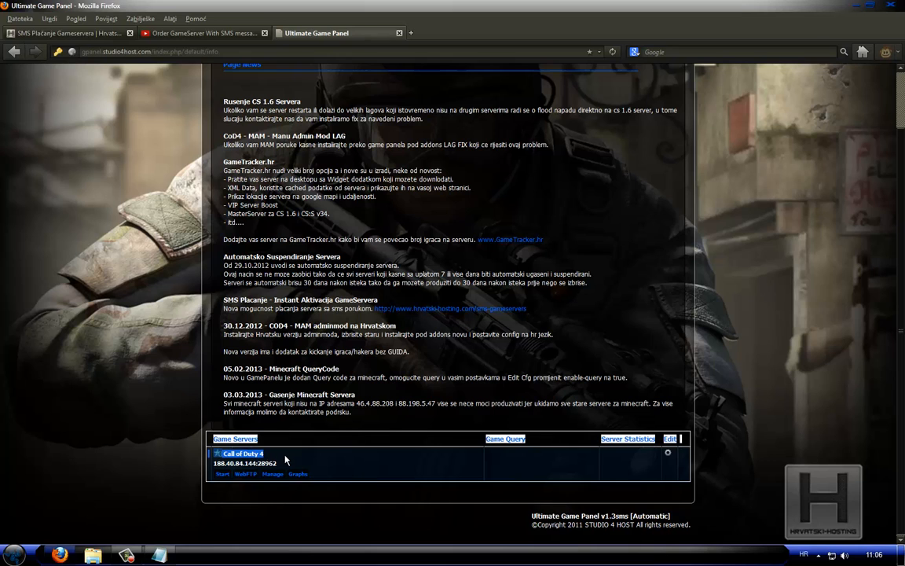
{"action": "left_click", "coordinate": [285, 460]}
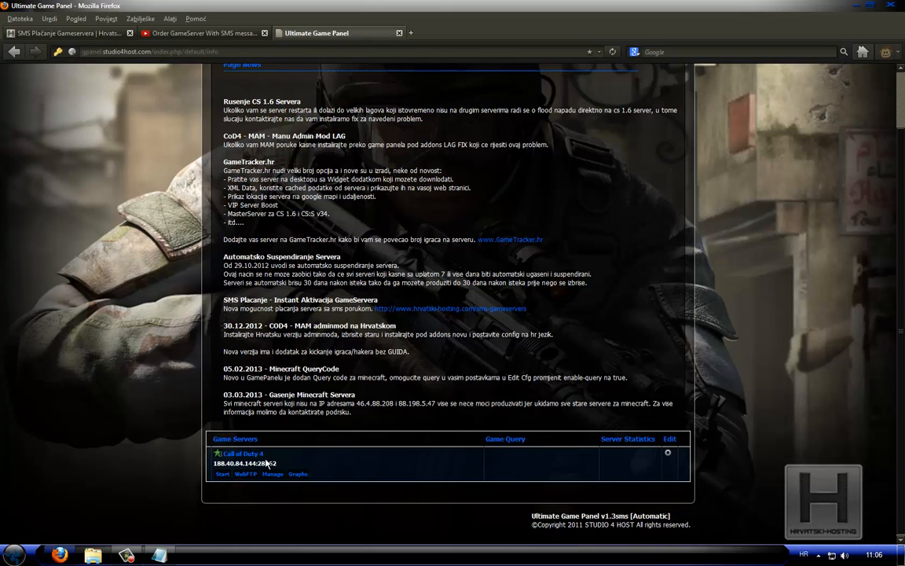
Open the Call of Duty 4 server's information page and look over its available management sections
{"action": "left_click", "coordinate": [243, 456]}
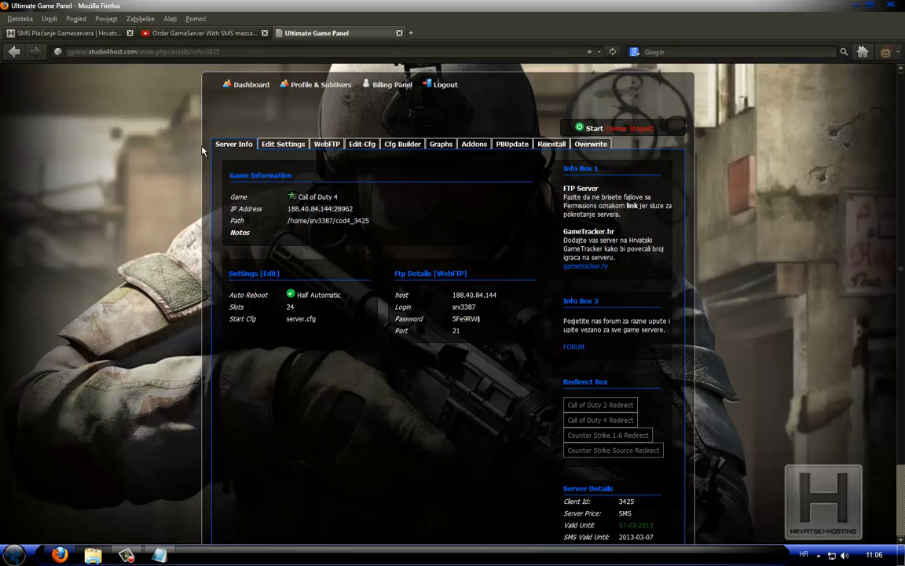
{"action": "left_click_drag", "start_coordinate": [213, 146], "coordinate": [613, 148]}
{"action": "left_click", "coordinate": [619, 146]}
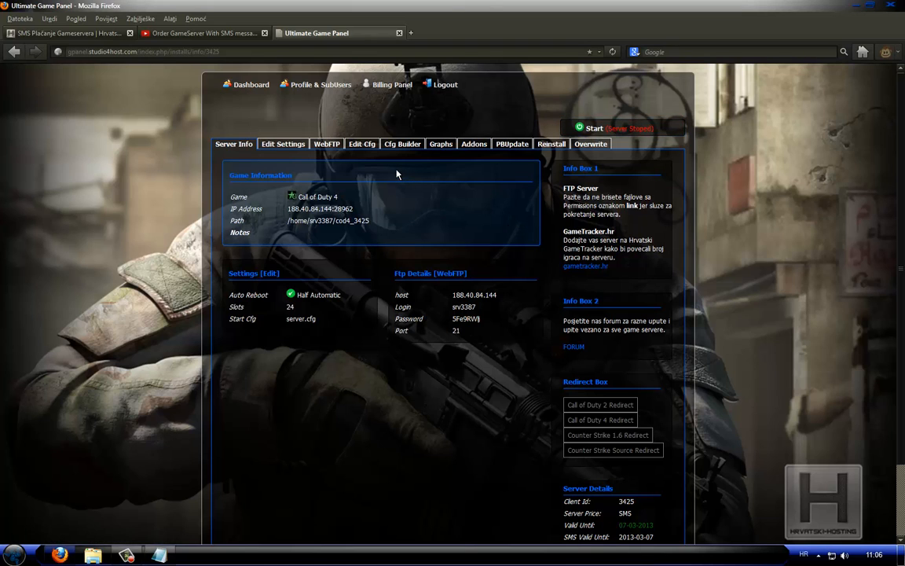
Open the mods folder in the server's WebFTP and select the promodlive211 folder name
{"action": "left_click", "coordinate": [327, 146]}
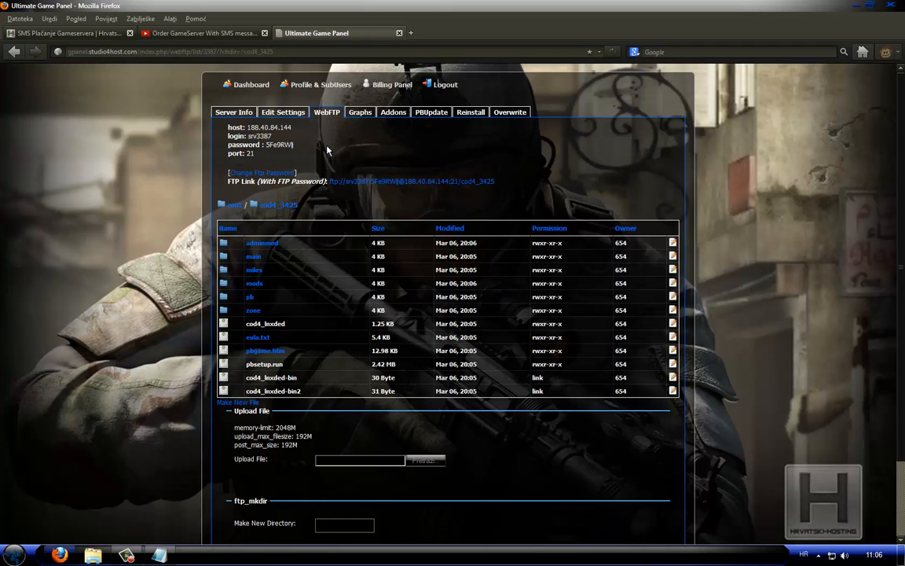
{"action": "left_click", "coordinate": [253, 284]}
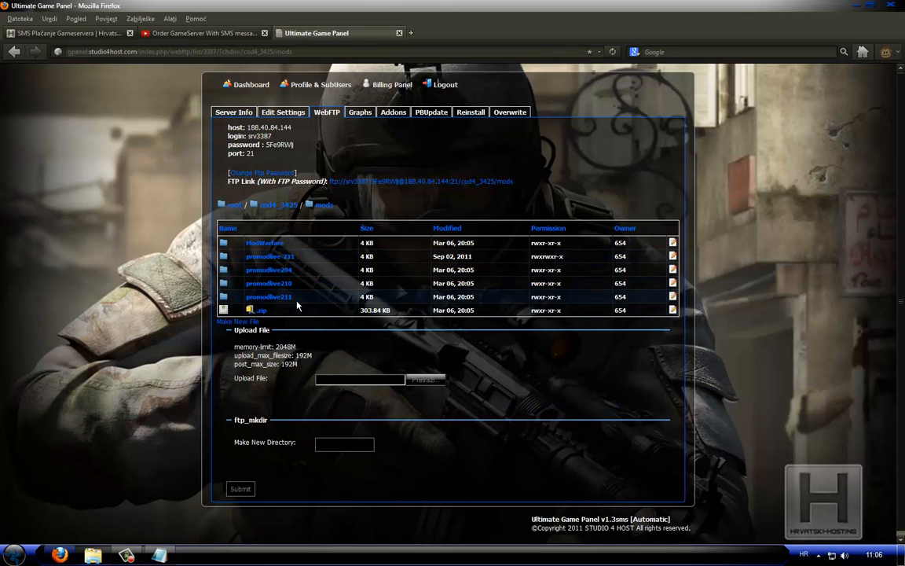
{"action": "left_click_drag", "start_coordinate": [301, 299], "coordinate": [250, 301]}
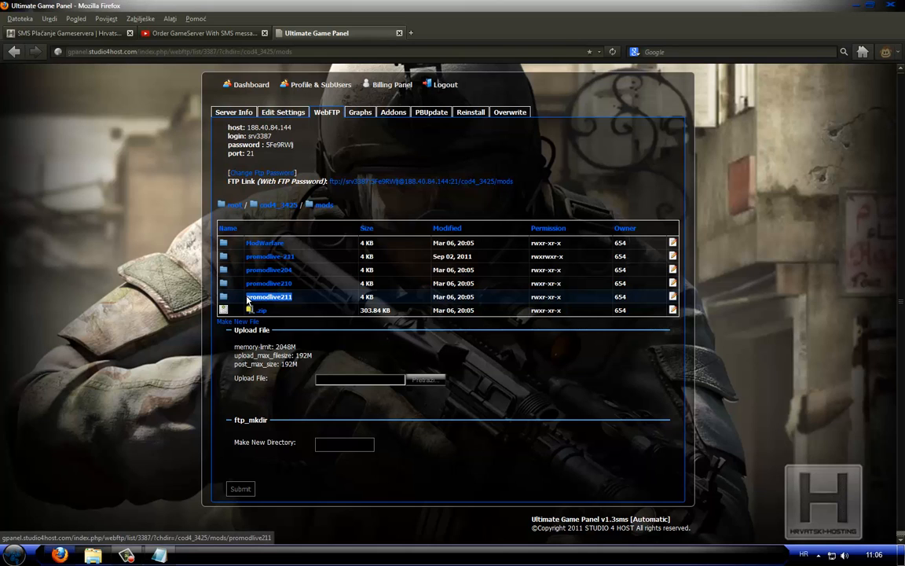
{"action": "right_click", "coordinate": [273, 300]}
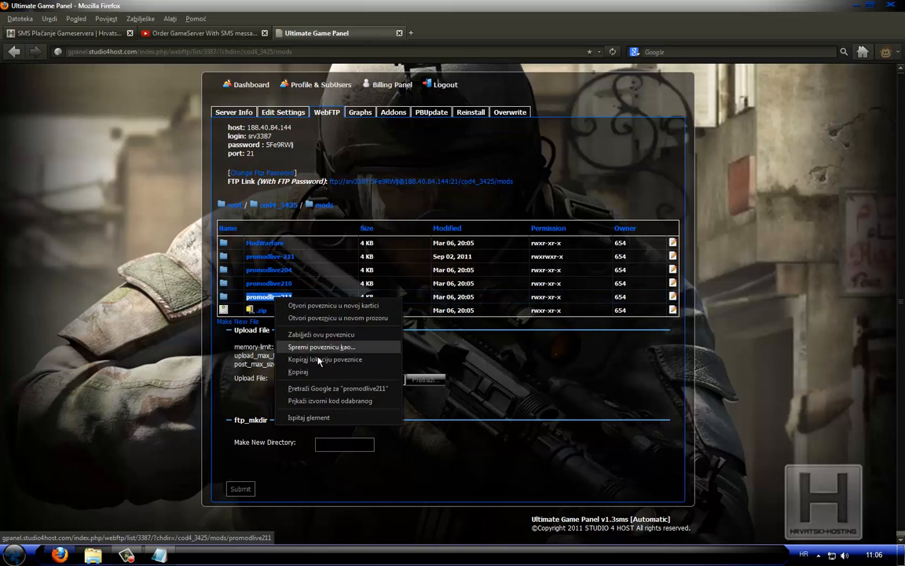
{"action": "left_click", "coordinate": [289, 330]}
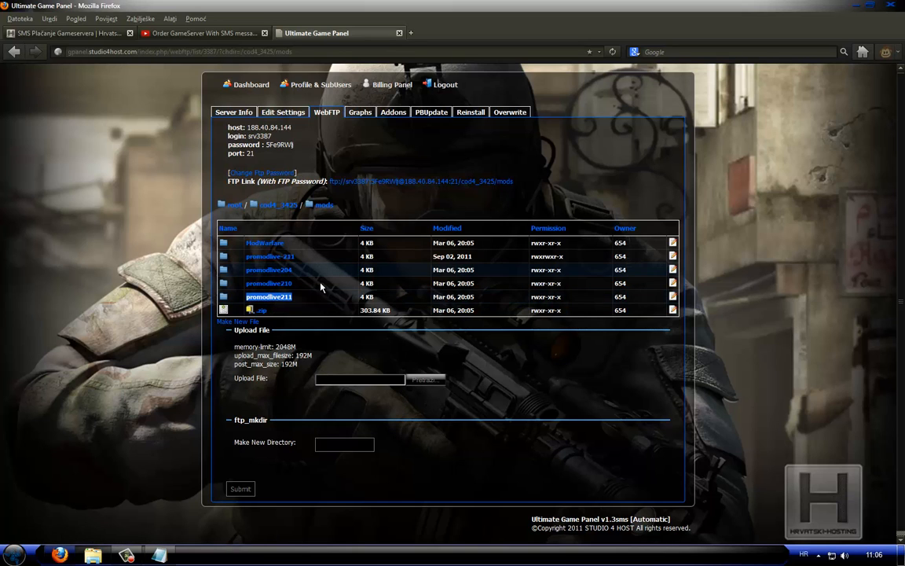
Open the server's settings for editing and set Mod to mods/promodlive211
{"action": "left_click", "coordinate": [285, 112]}
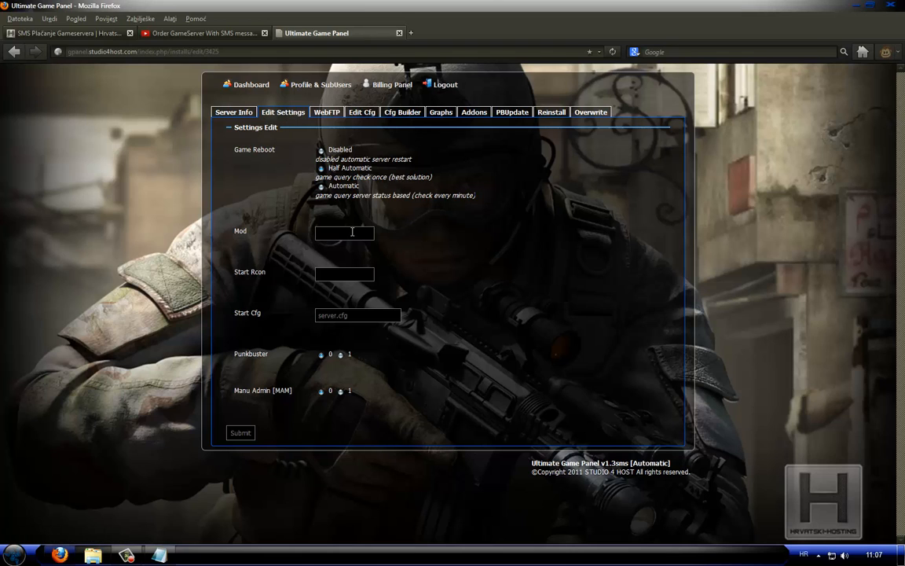
{"action": "left_click", "coordinate": [352, 232]}
{"action": "type", "text": "m"}
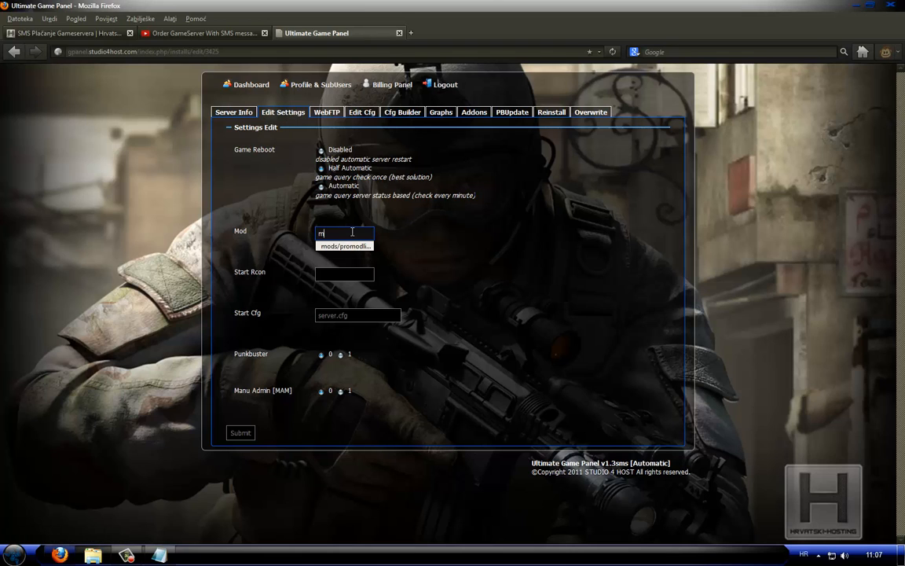
{"action": "type", "text": "ods/promodlive211"}
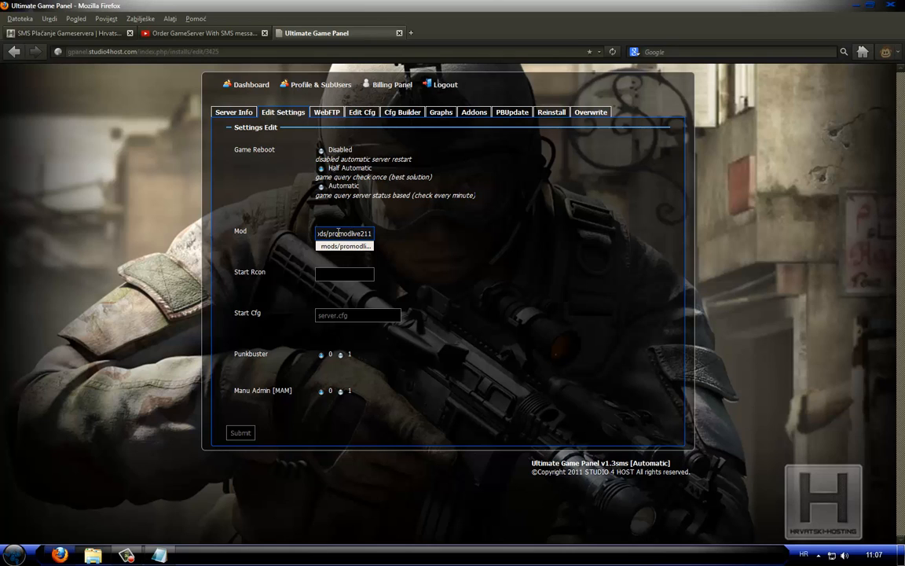
Fill in the Start Rcon field with the server's rcon password
{"action": "left_click", "coordinate": [329, 275]}
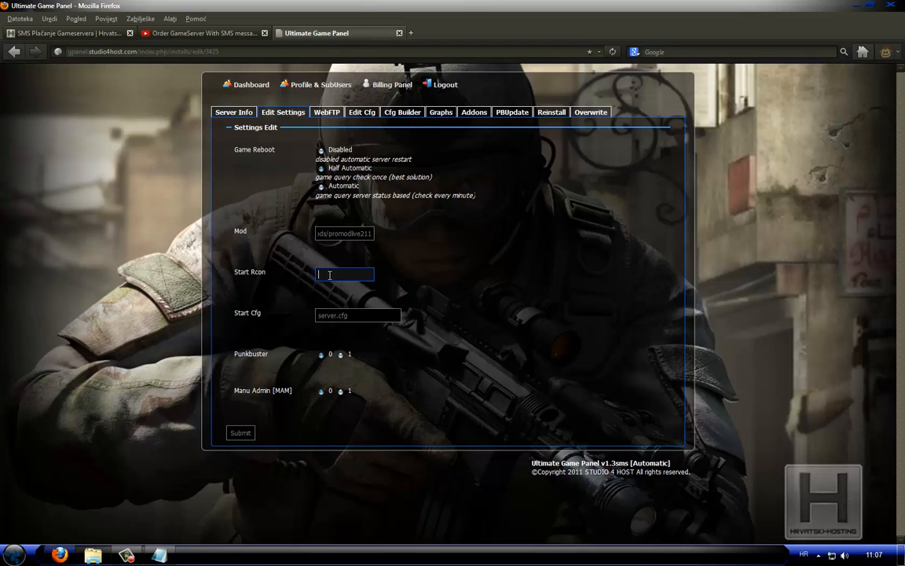
{"action": "type", "text": "hr"}
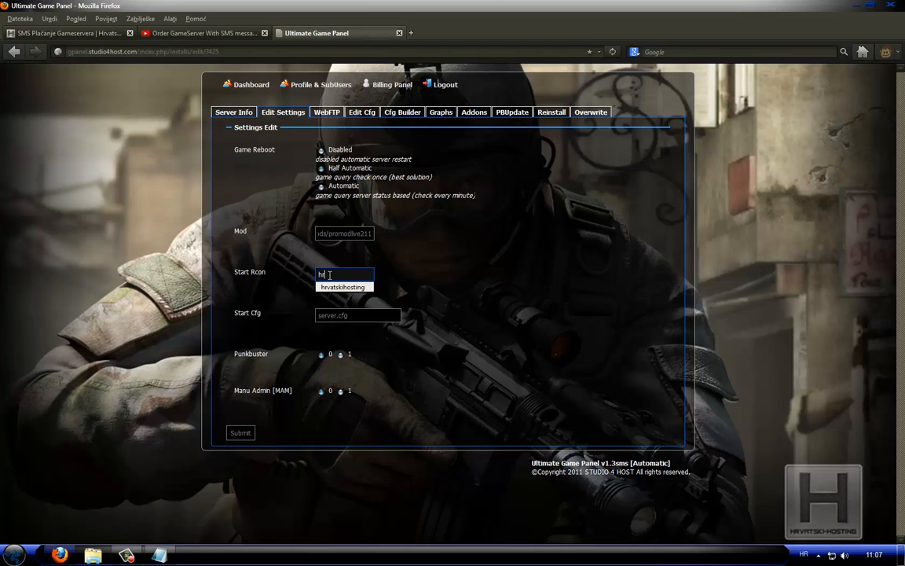
{"action": "key", "text": "Down"}
{"action": "key", "text": "Return"}
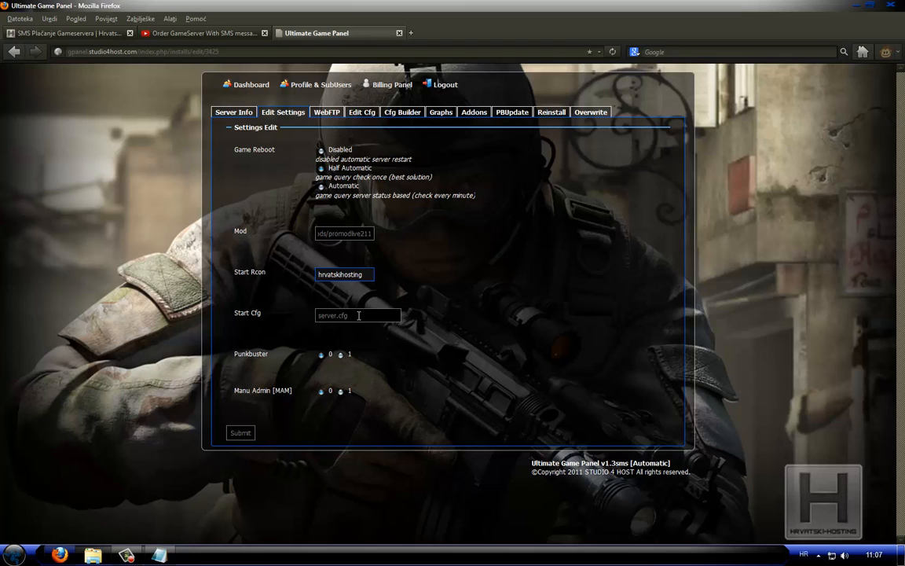
Set Punkbuster and Manu Admin [MAM] to 1 and submit the server settings
{"action": "double_click", "coordinate": [244, 354]}
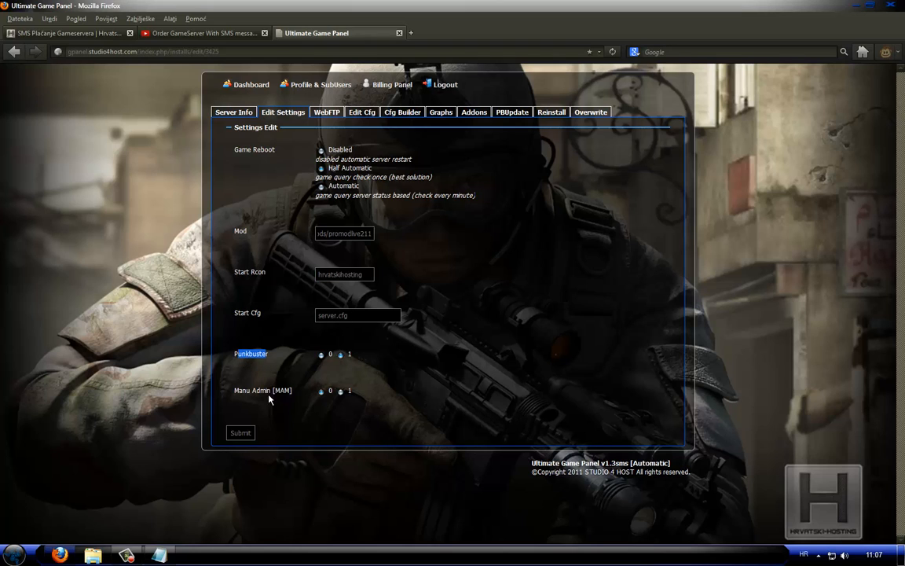
{"action": "left_click", "coordinate": [339, 392]}
{"action": "left_click", "coordinate": [243, 436]}
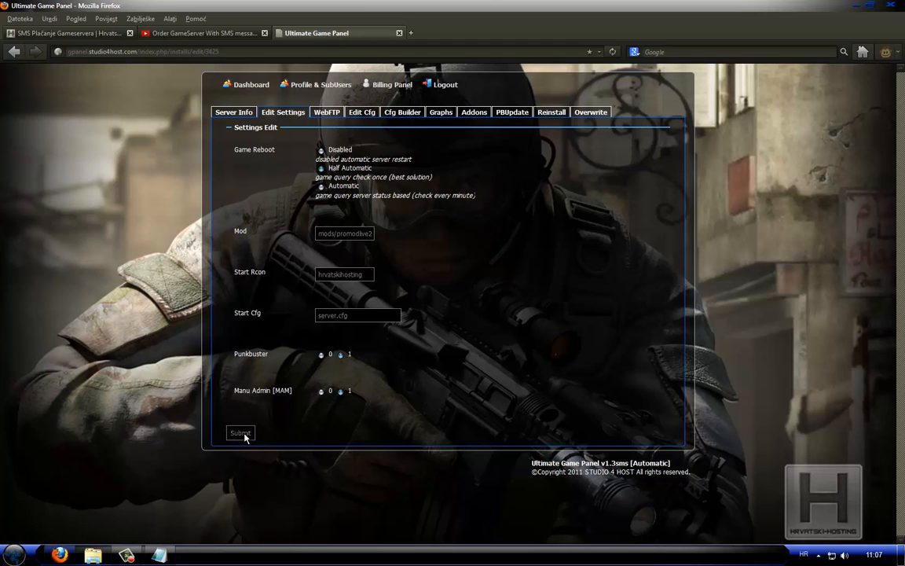
Open the mods/promodlive211 folder in the server's WebFTP and locate z_custom_ruleset.iwd
{"action": "left_click", "coordinate": [327, 114]}
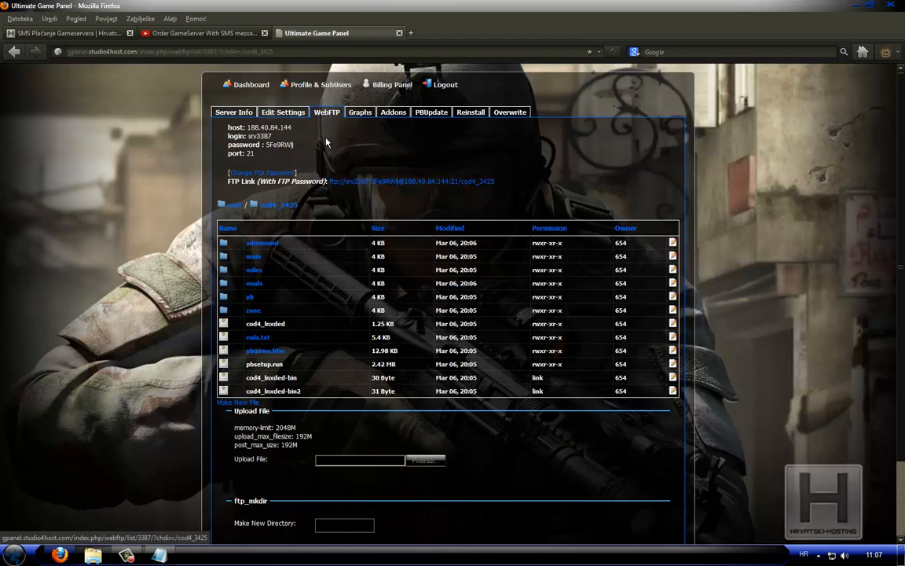
{"action": "left_click", "coordinate": [251, 285]}
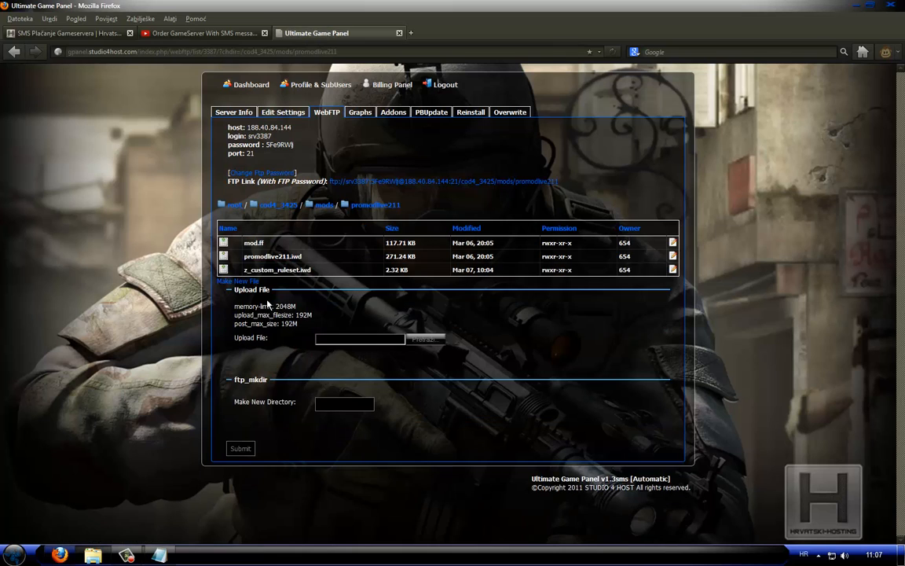
{"action": "left_click_drag", "start_coordinate": [318, 272], "coordinate": [224, 270]}
{"action": "left_click", "coordinate": [317, 272]}
Download z_custom_ruleset.iwd from the promodlive211 folder and save it to the Desktop
{"action": "left_click", "coordinate": [224, 271]}
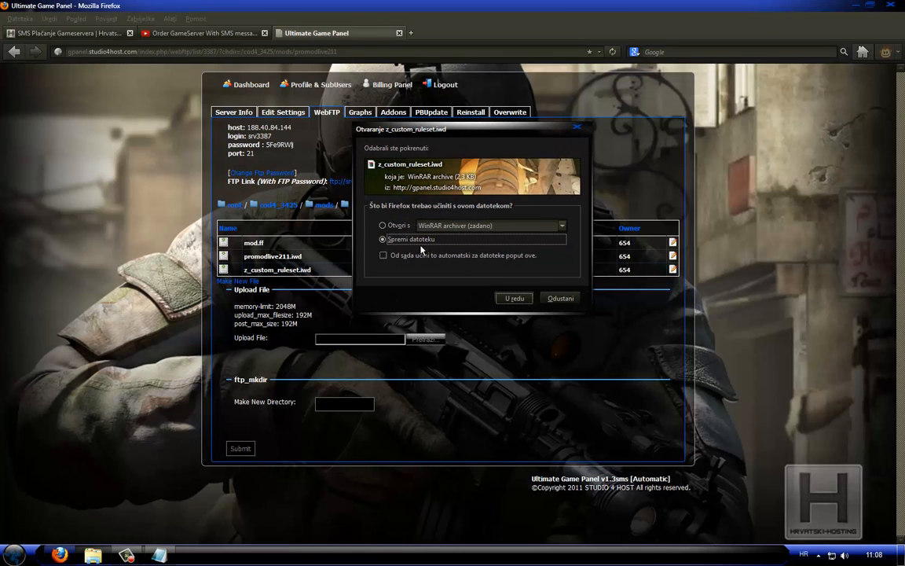
{"action": "left_click", "coordinate": [506, 299]}
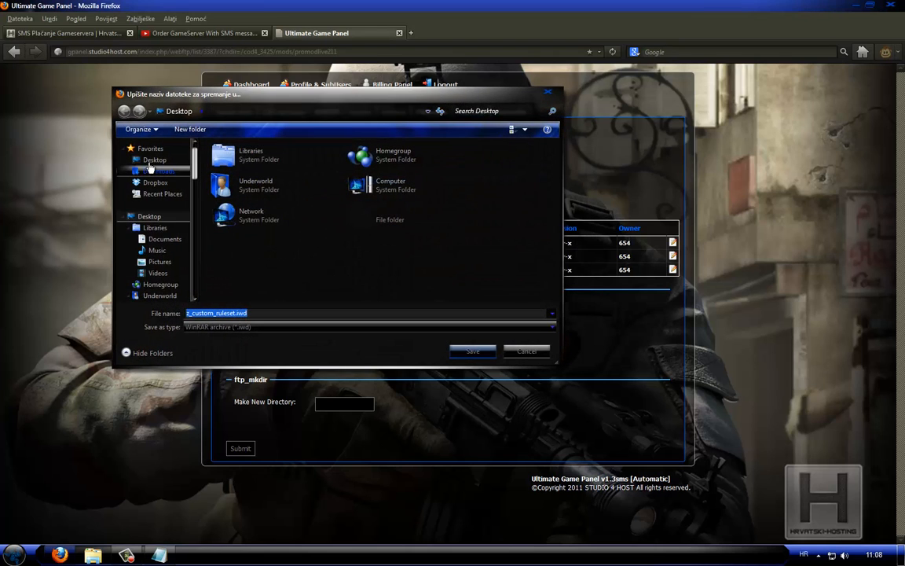
{"action": "left_click", "coordinate": [149, 163]}
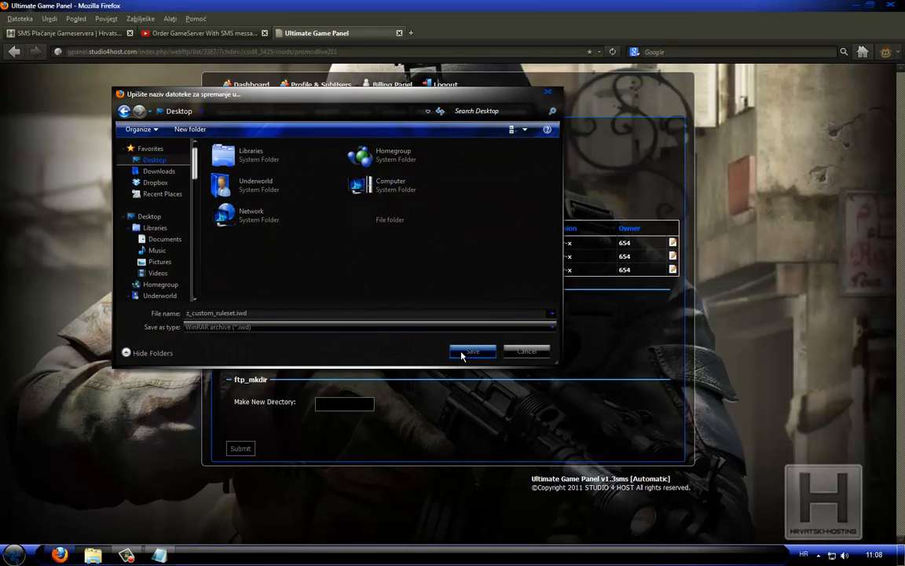
{"action": "left_click", "coordinate": [472, 351]}
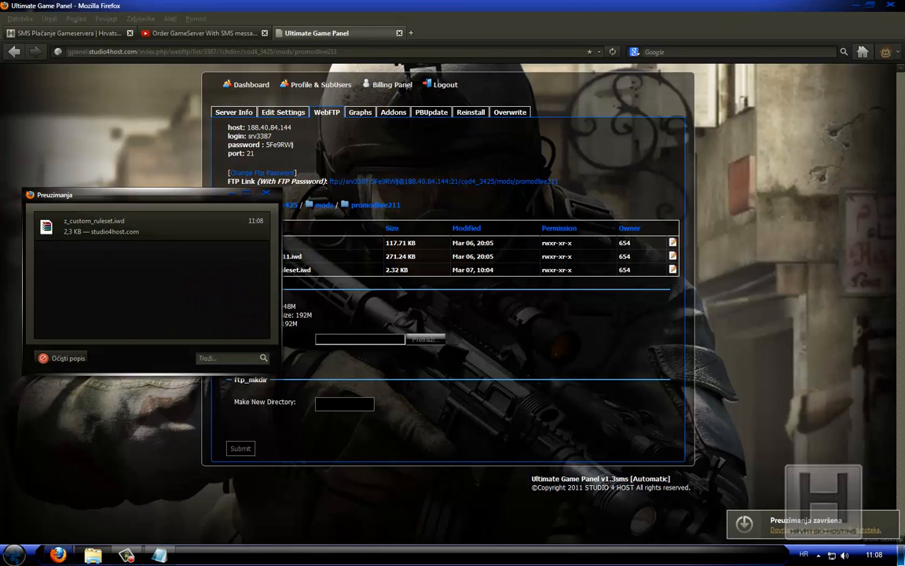
Go to the desktop and open the downloaded z_custom_ruleset.iwd with WinRAR
{"action": "left_click", "coordinate": [884, 561]}
{"action": "left_click", "coordinate": [335, 354]}
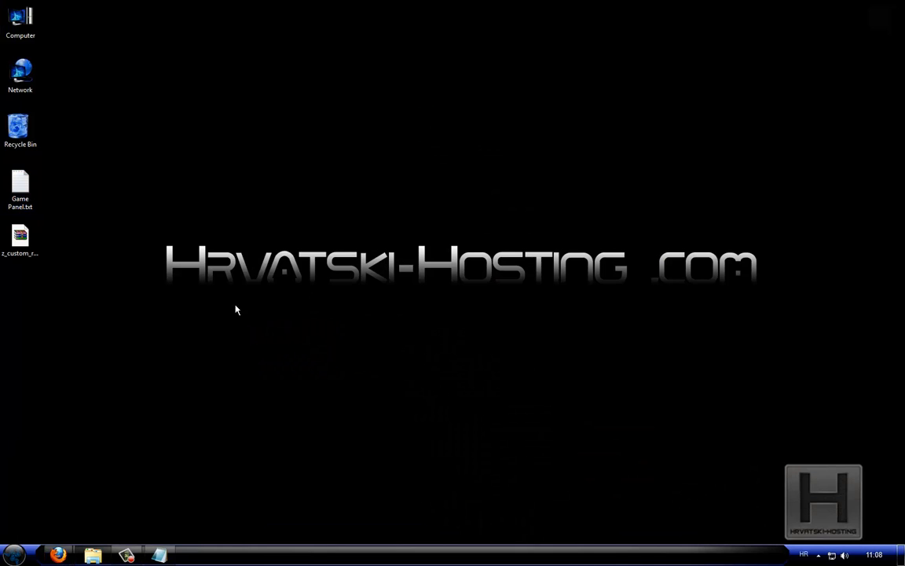
{"action": "left_click", "coordinate": [34, 244]}
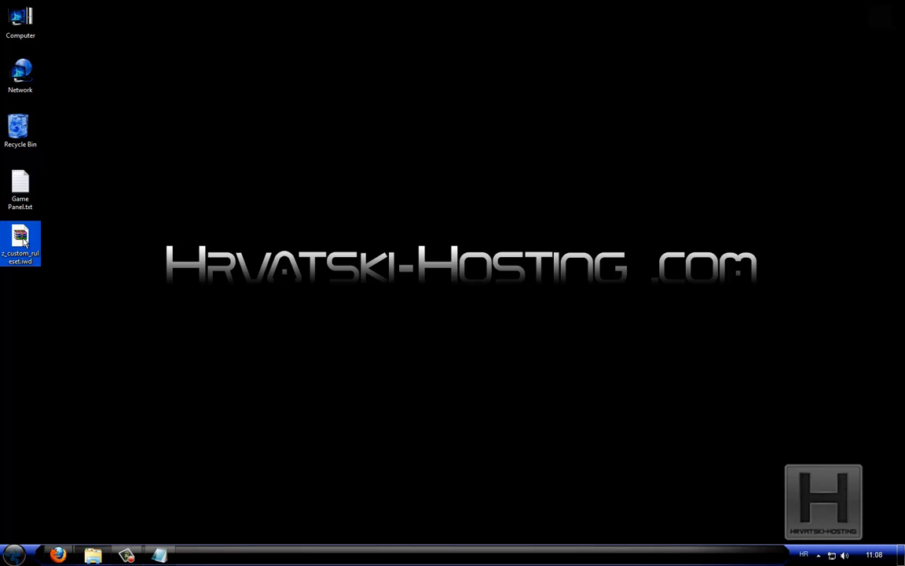
{"action": "right_click", "coordinate": [24, 242]}
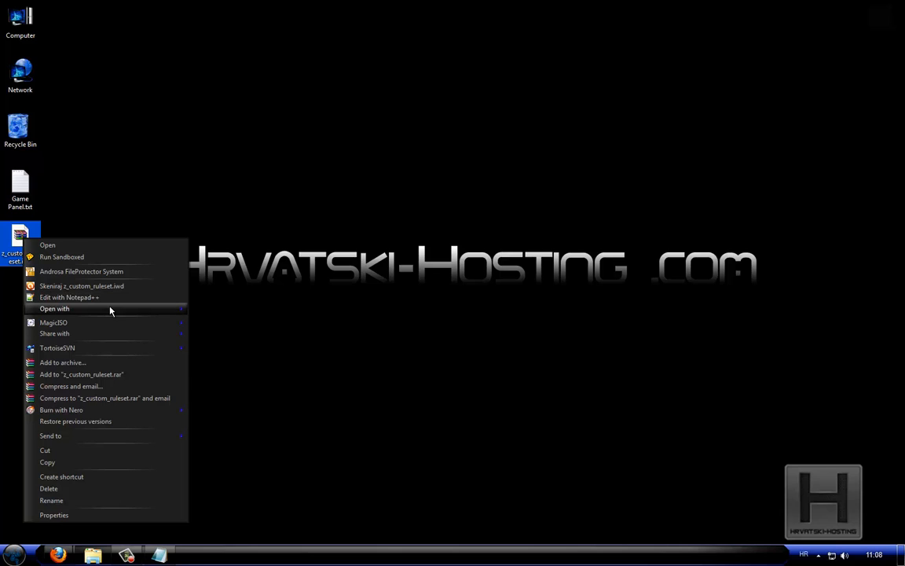
{"action": "mouse_move", "coordinate": [110, 311]}
{"action": "left_click", "coordinate": [240, 332]}
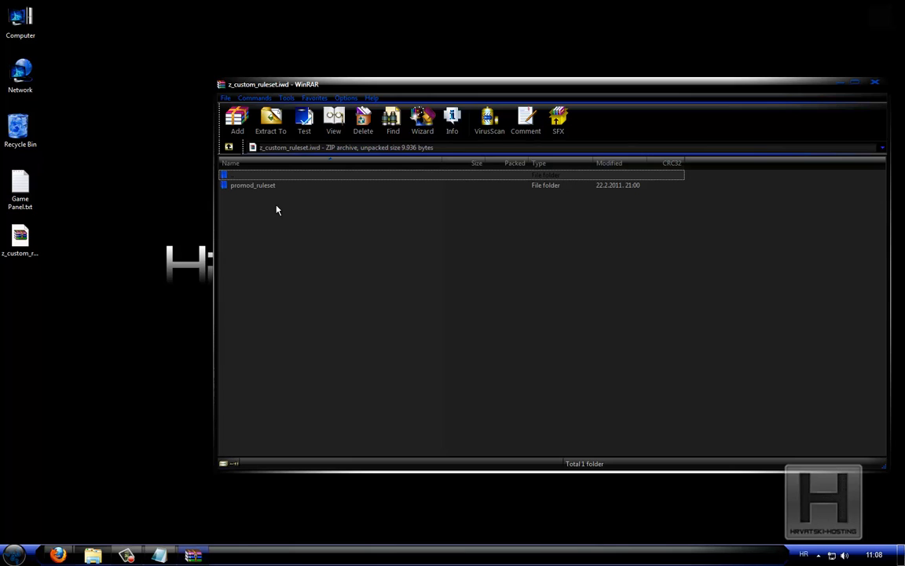
Extract custom_public.gsc from the archive's promod_ruleset folder to the desktop and minimize the WinRAR window
{"action": "left_click", "coordinate": [244, 189]}
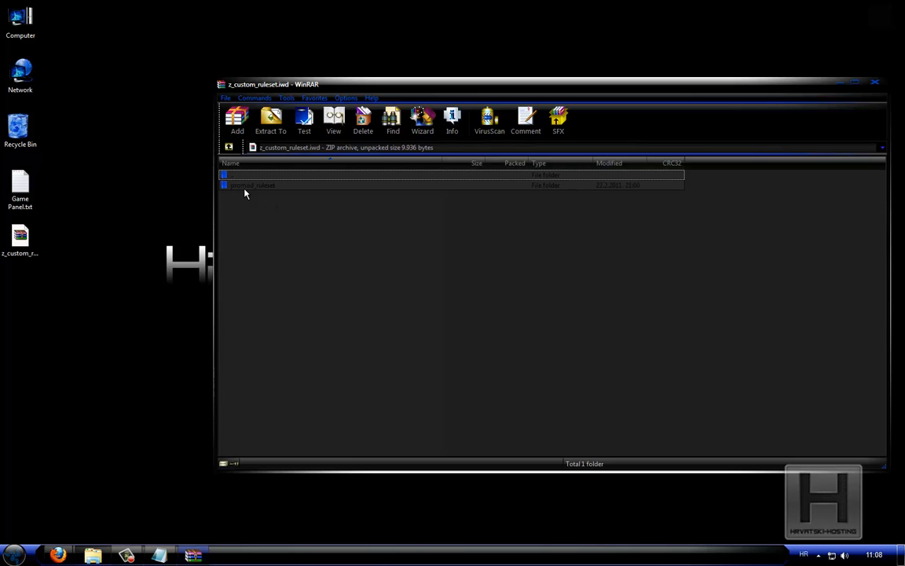
{"action": "double_click", "coordinate": [244, 188]}
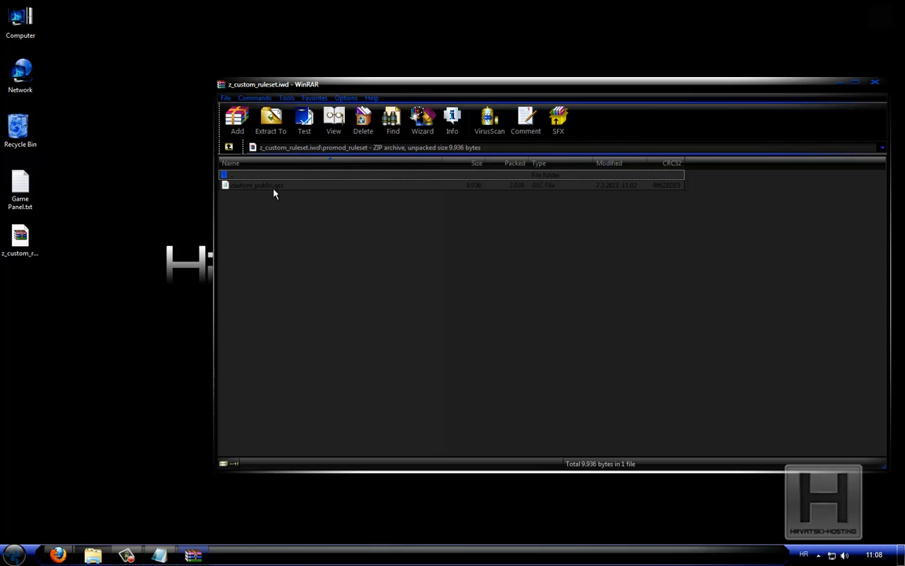
{"action": "left_click_drag", "start_coordinate": [242, 186], "coordinate": [167, 200]}
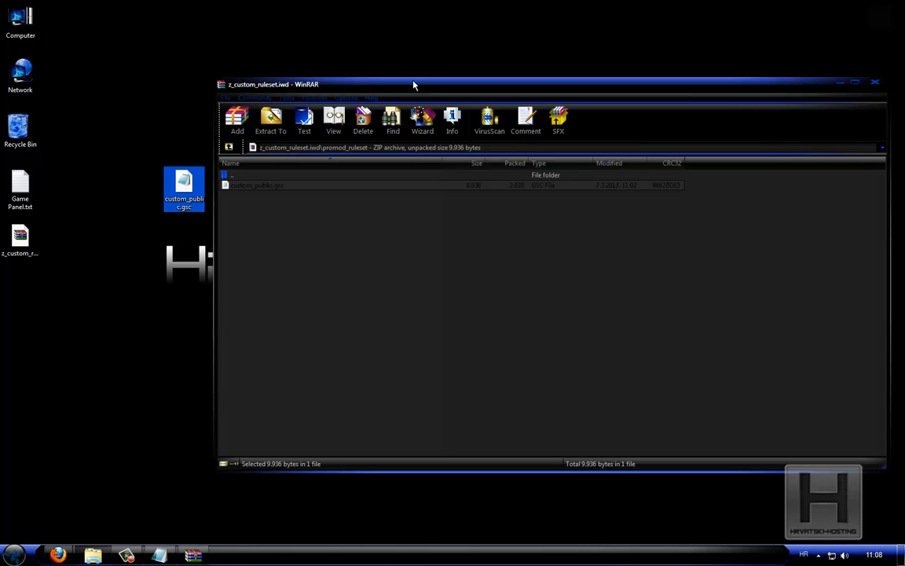
{"action": "left_click", "coordinate": [839, 82]}
Open custom_public.gsc from the desktop in Notepad and enlarge its window for reading
{"action": "left_click", "coordinate": [184, 183]}
{"action": "right_click", "coordinate": [195, 180]}
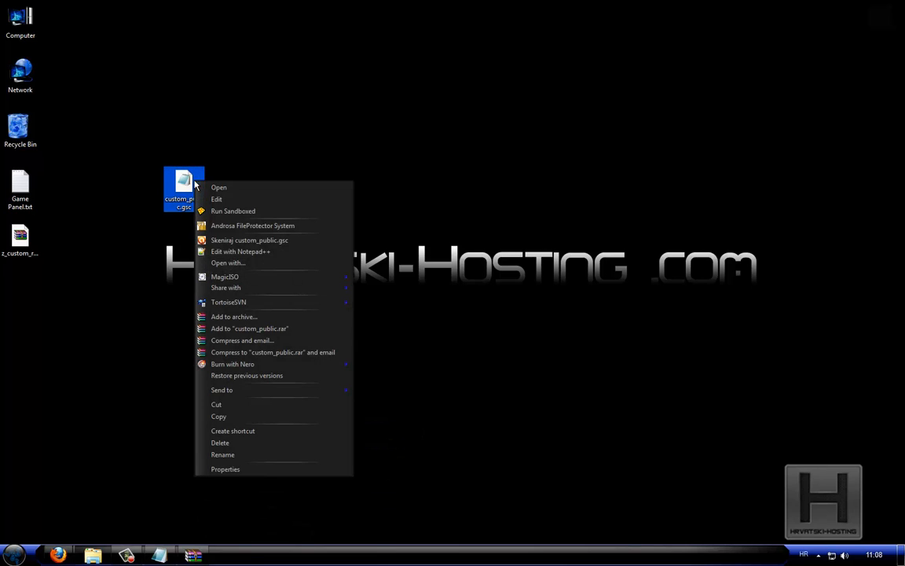
{"action": "left_click", "coordinate": [248, 264]}
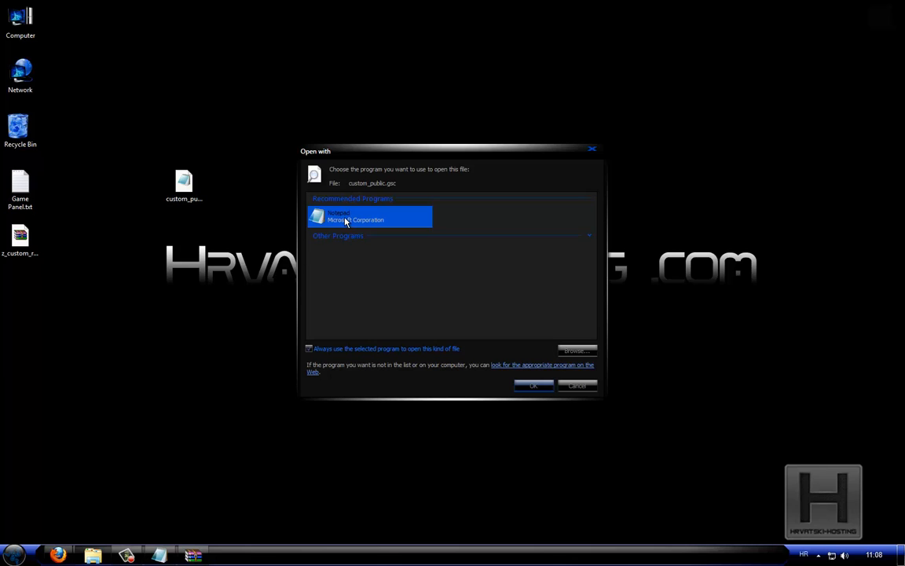
{"action": "left_click", "coordinate": [534, 385]}
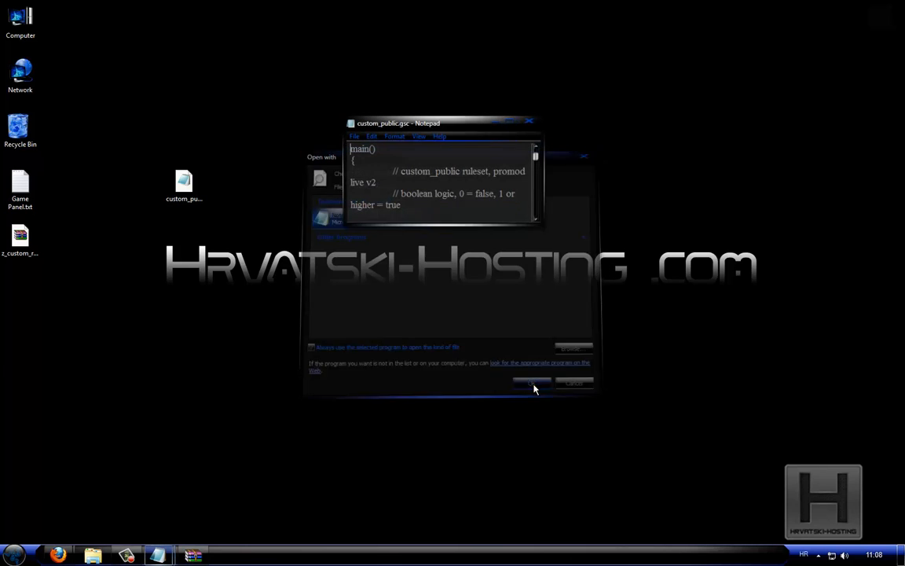
{"action": "left_click_drag", "start_coordinate": [540, 226], "coordinate": [784, 507]}
{"action": "left_click_drag", "start_coordinate": [452, 117], "coordinate": [330, 29]}
Examine the logging section of custom_public.gsc, checking the logfile, g_log, g_logSync and loc_warnings values
{"action": "scroll", "coordinate": [613, 275], "scroll_direction": "down", "scroll_amount": 20}
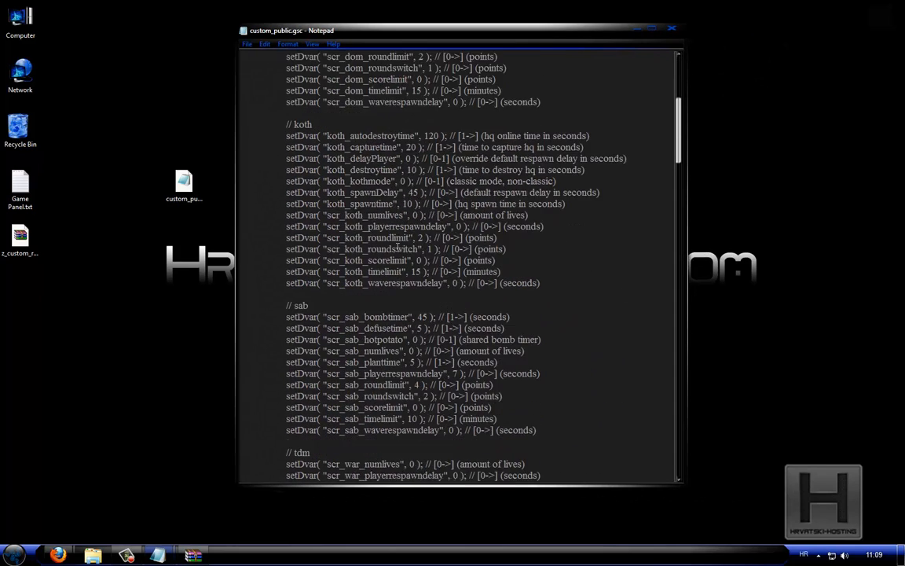
{"action": "scroll", "coordinate": [613, 274], "scroll_direction": "down", "scroll_amount": 20}
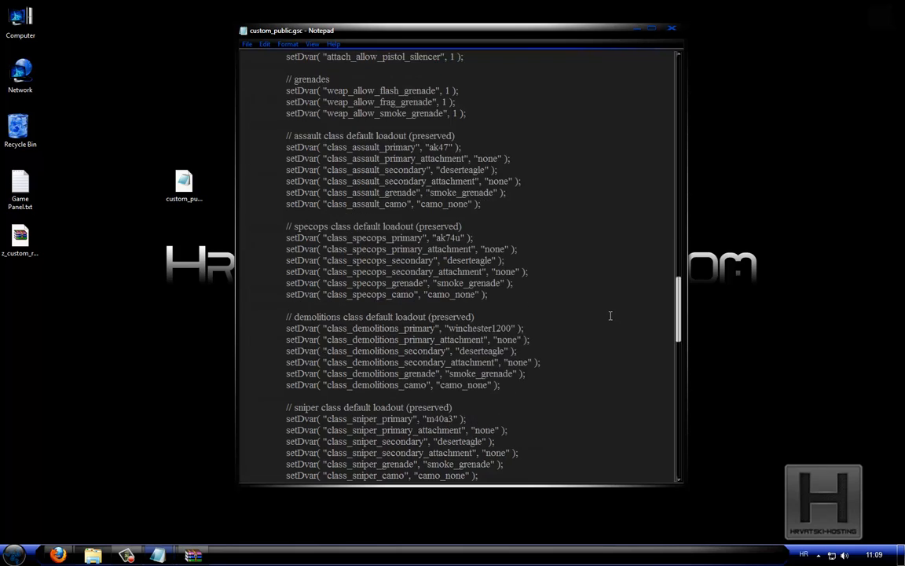
{"action": "scroll", "coordinate": [610, 320], "scroll_direction": "down", "scroll_amount": 3}
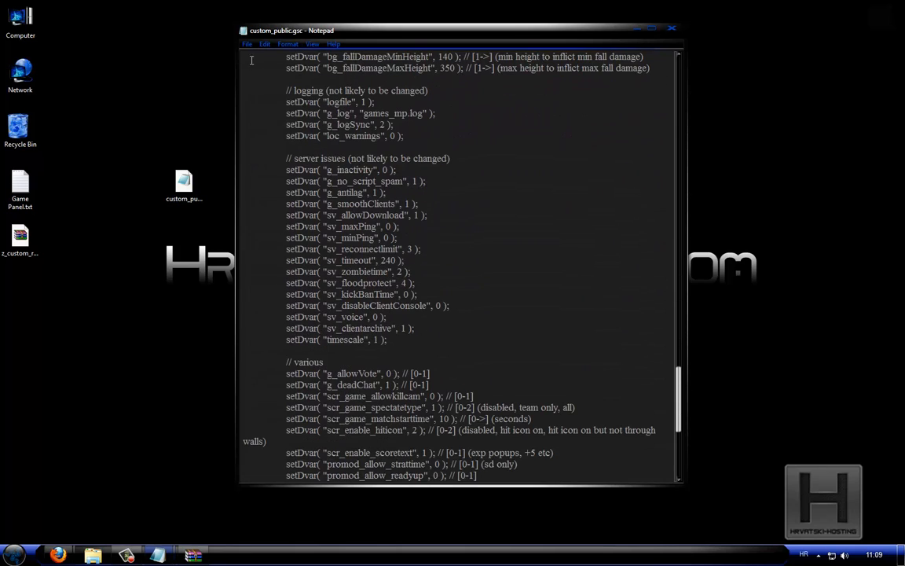
{"action": "left_click_drag", "start_coordinate": [286, 90], "coordinate": [451, 137]}
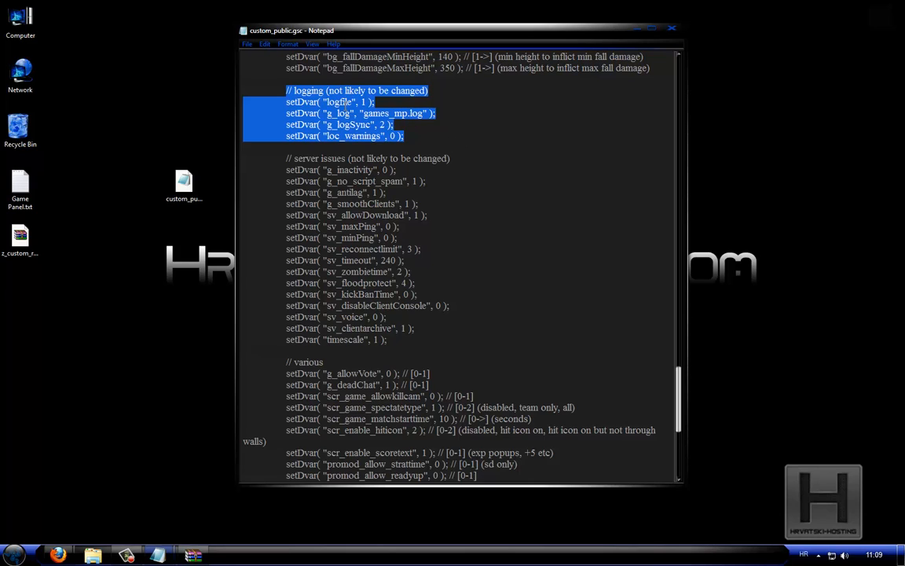
{"action": "left_click", "coordinate": [363, 102]}
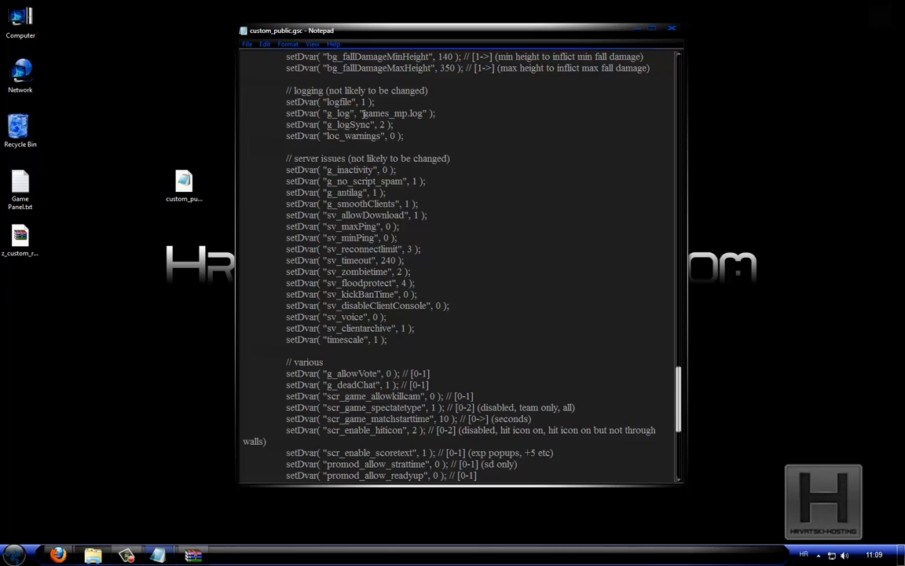
{"action": "left_click_drag", "start_coordinate": [362, 115], "coordinate": [425, 113]}
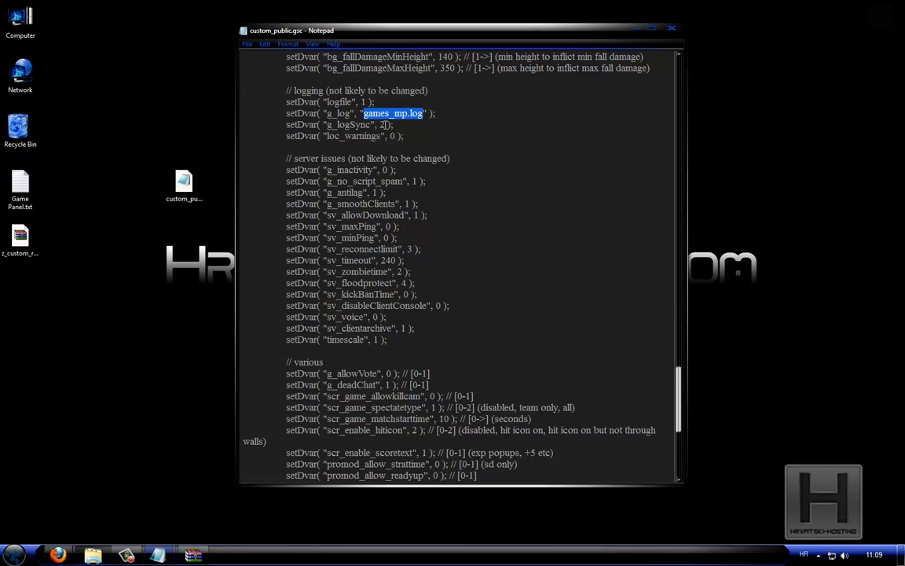
{"action": "double_click", "coordinate": [383, 124]}
{"action": "left_click", "coordinate": [405, 136]}
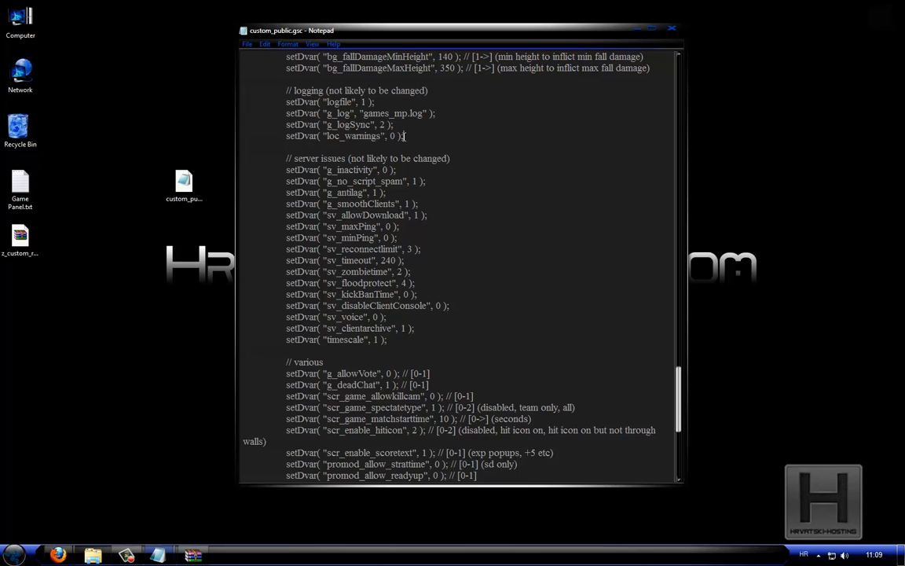
Save custom_public.gsc and close Notepad
{"action": "left_click", "coordinate": [246, 45]}
{"action": "left_click", "coordinate": [268, 81]}
{"action": "left_click", "coordinate": [673, 33]}
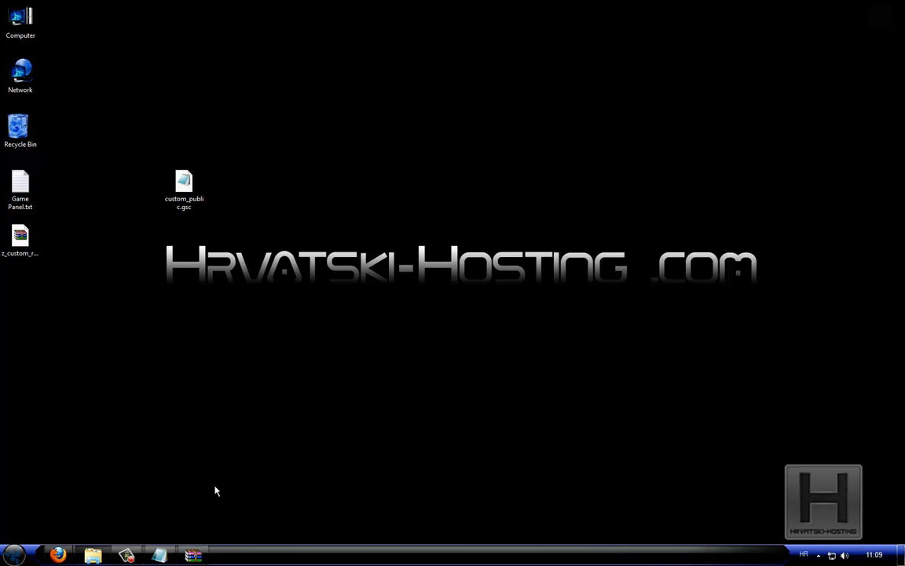
Replace custom_public.gsc in the archive's promod_ruleset folder with the desktop copy and close WinRAR
{"action": "left_click", "coordinate": [197, 556]}
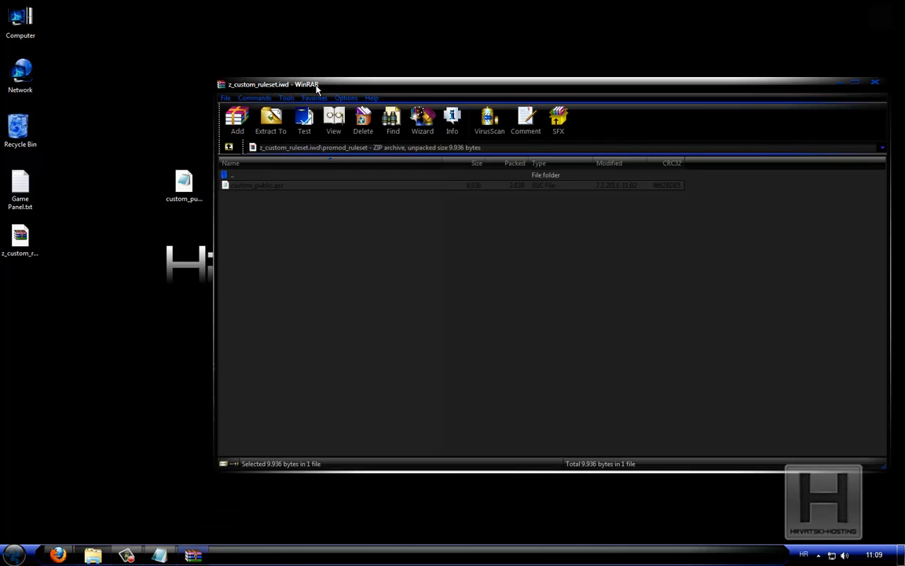
{"action": "left_click_drag", "start_coordinate": [315, 84], "coordinate": [329, 51]}
{"action": "left_click", "coordinate": [181, 183]}
{"action": "left_click_drag", "start_coordinate": [181, 183], "coordinate": [338, 206]}
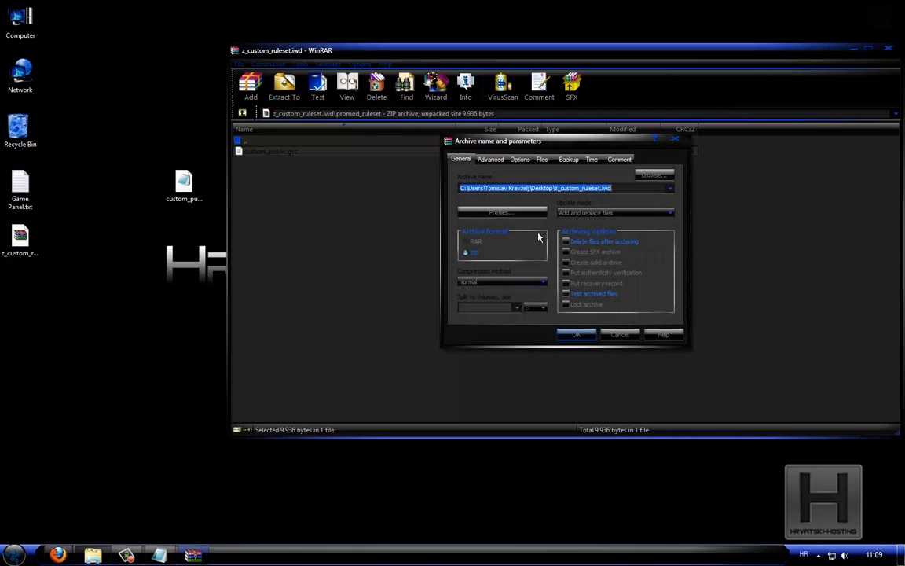
{"action": "left_click", "coordinate": [577, 337]}
{"action": "left_click_drag", "start_coordinate": [546, 57], "coordinate": [487, 59]}
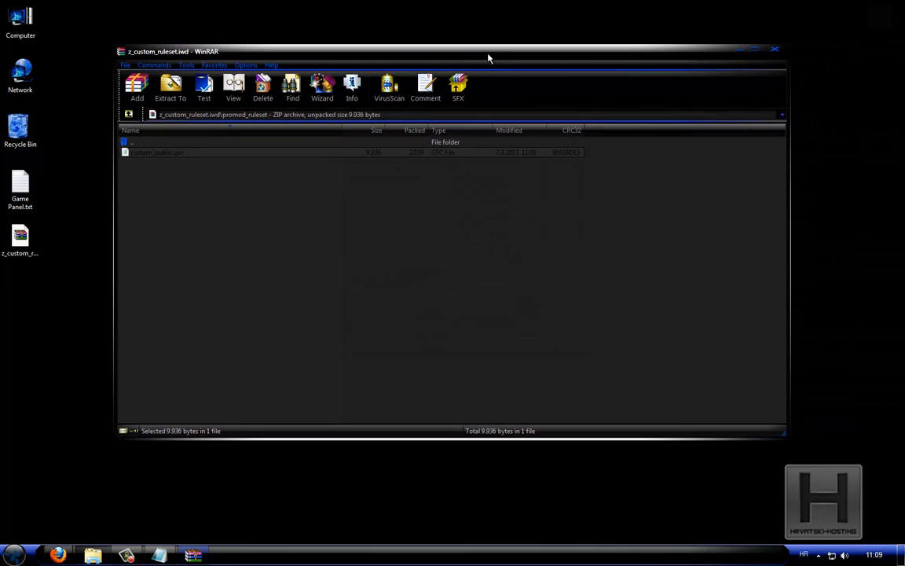
{"action": "left_click", "coordinate": [776, 52]}
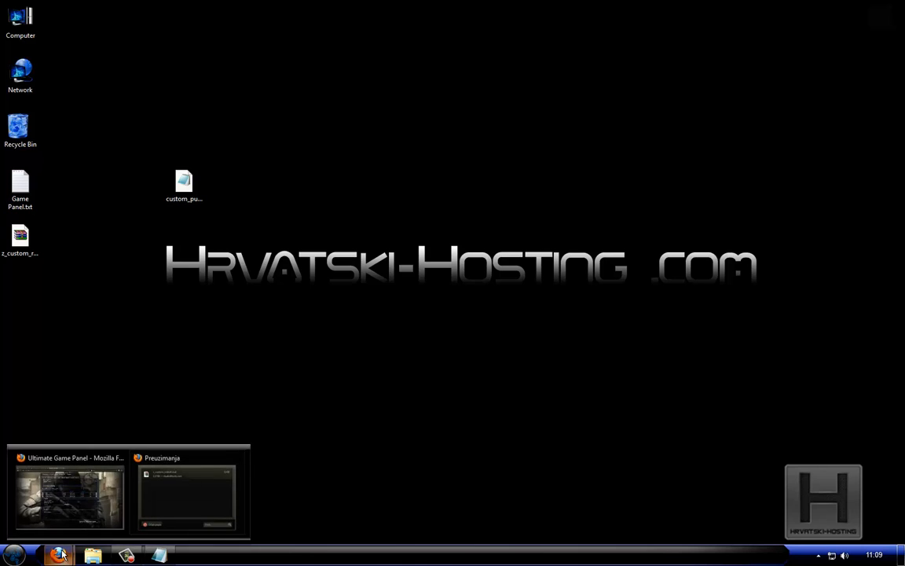
Switch back to Firefox and upload z_custom_ruleset.iwd from the Desktop to the promodlive211 folder in WebFTP
{"action": "left_click", "coordinate": [31, 509]}
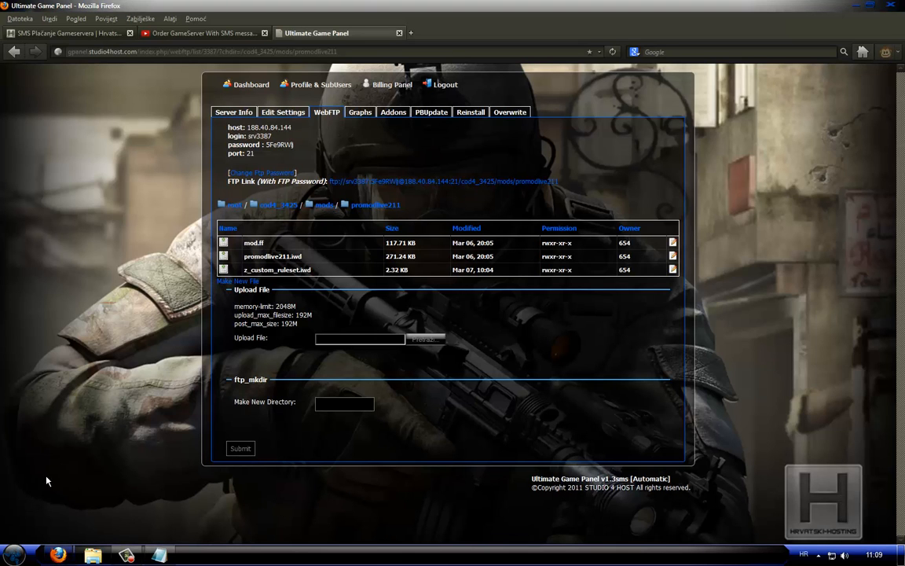
{"action": "double_click", "coordinate": [271, 270]}
{"action": "left_click_drag", "start_coordinate": [271, 269], "coordinate": [321, 273]}
{"action": "left_click", "coordinate": [321, 274]}
{"action": "left_click", "coordinate": [418, 341]}
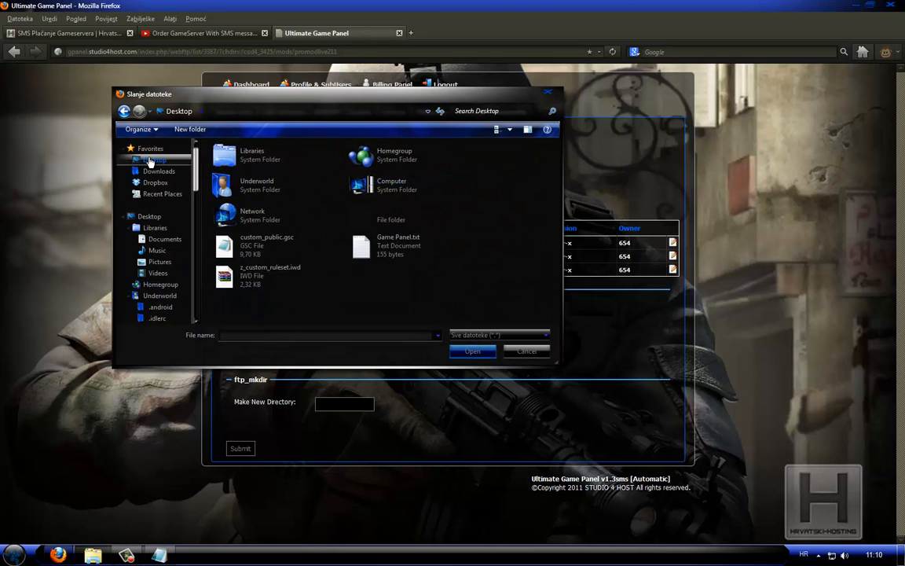
{"action": "left_click", "coordinate": [246, 282]}
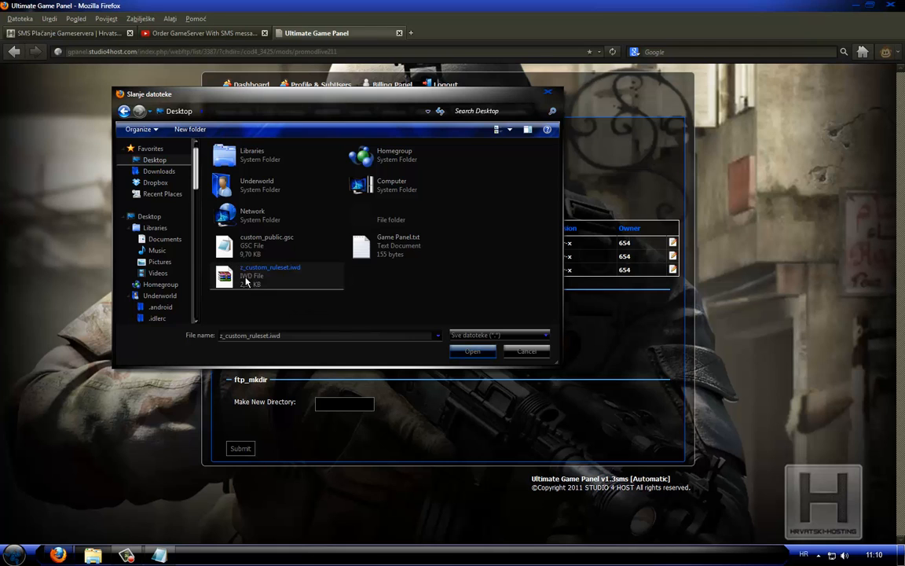
{"action": "left_click", "coordinate": [471, 351]}
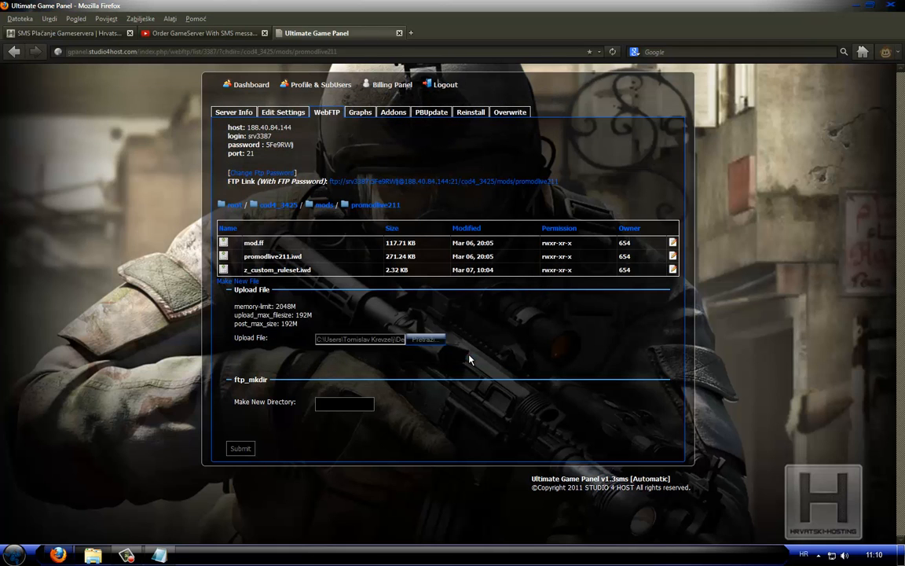
{"action": "left_click", "coordinate": [241, 449]}
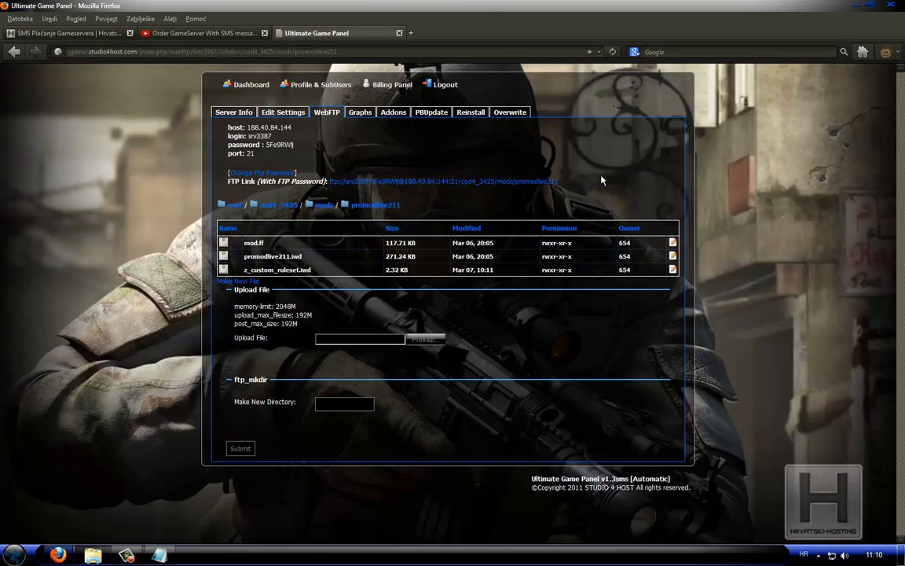
Copy the FTP link containing the password and open the server's promodlive211 folder with it in Windows Explorer
{"action": "left_click_drag", "start_coordinate": [559, 183], "coordinate": [309, 175]}
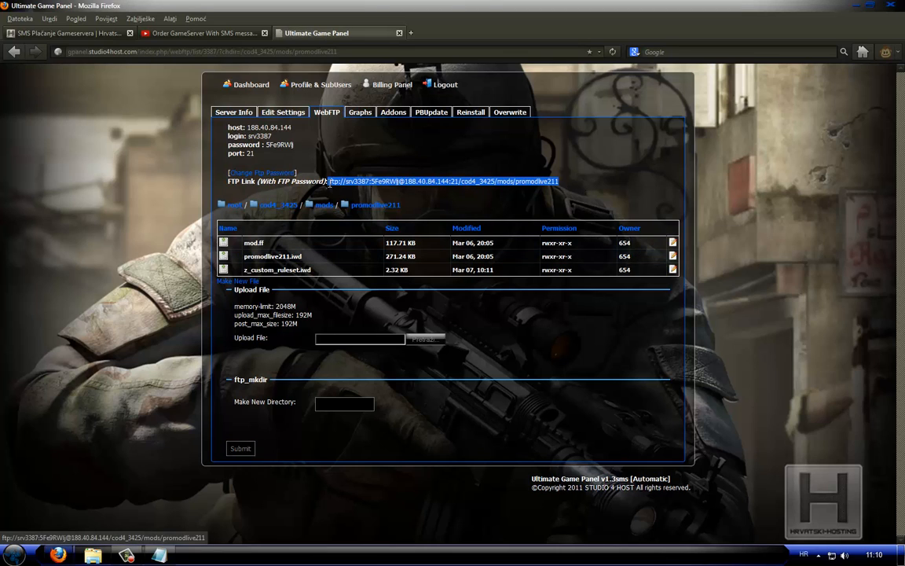
{"action": "left_click", "coordinate": [15, 554]}
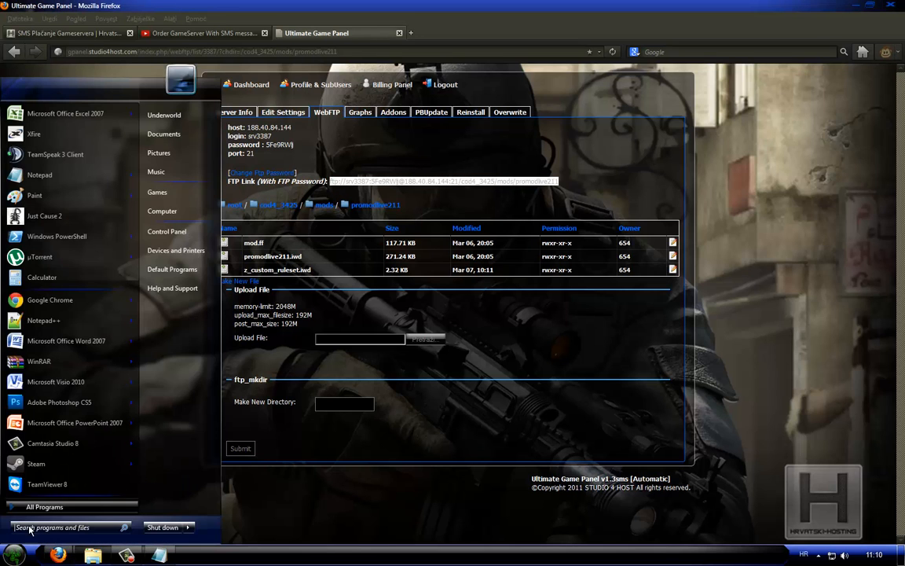
{"action": "left_click", "coordinate": [187, 217]}
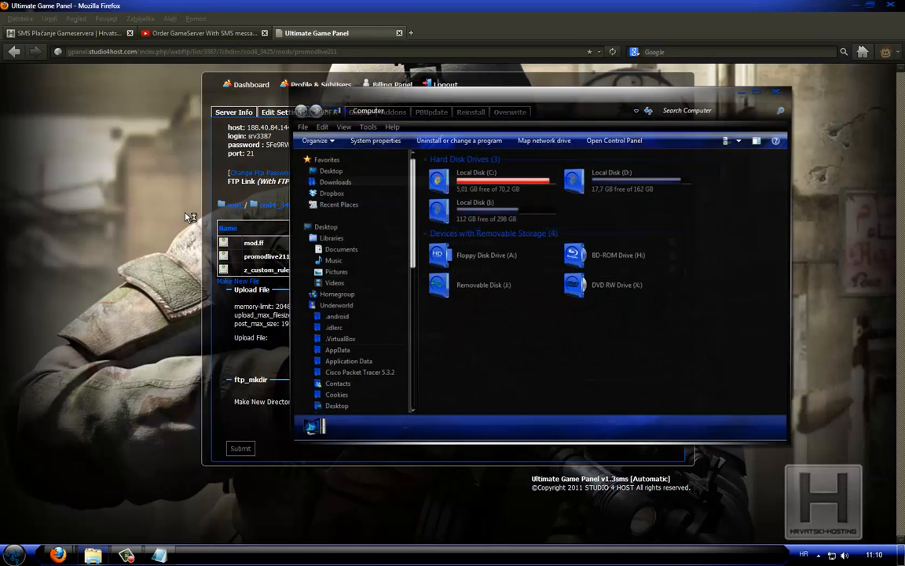
{"action": "left_click", "coordinate": [445, 109]}
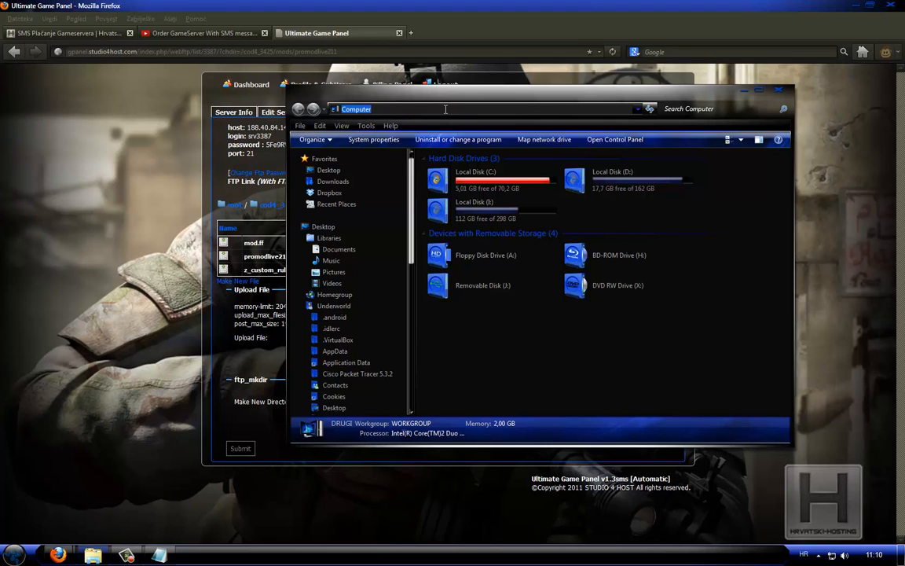
{"action": "key", "text": "ctrl+v"}
{"action": "key", "text": "Return"}
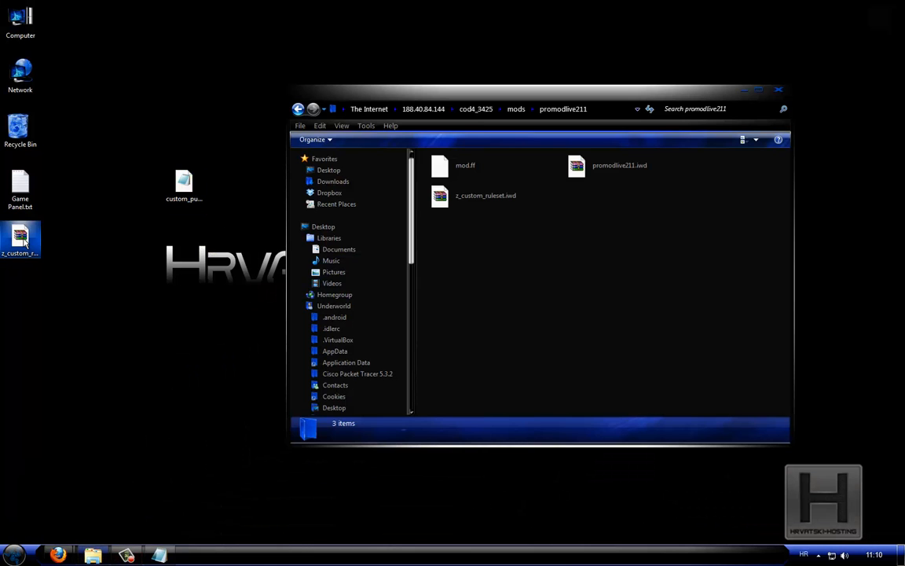
Copy z_custom_ruleset.iwd from the desktop into the promodlive211 FTP folder, replacing the existing file, and close the folder window
{"action": "left_click_drag", "start_coordinate": [23, 241], "coordinate": [576, 229]}
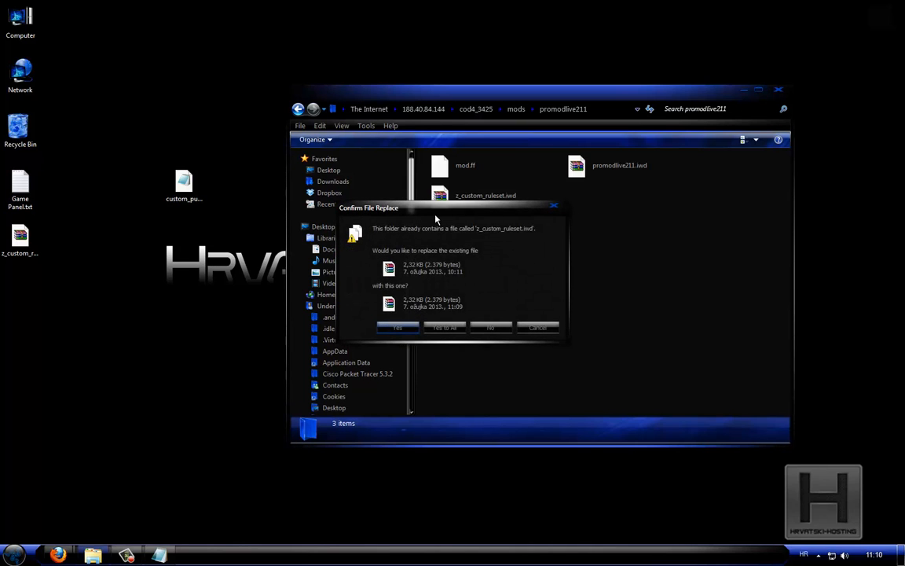
{"action": "left_click", "coordinate": [392, 323]}
{"action": "left_click_drag", "start_coordinate": [435, 234], "coordinate": [628, 83]}
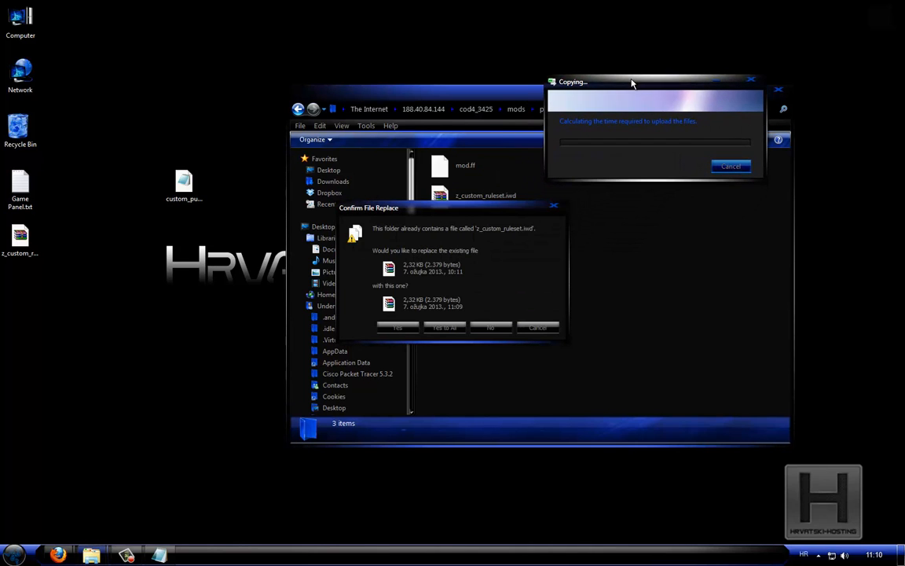
{"action": "left_click", "coordinate": [399, 326]}
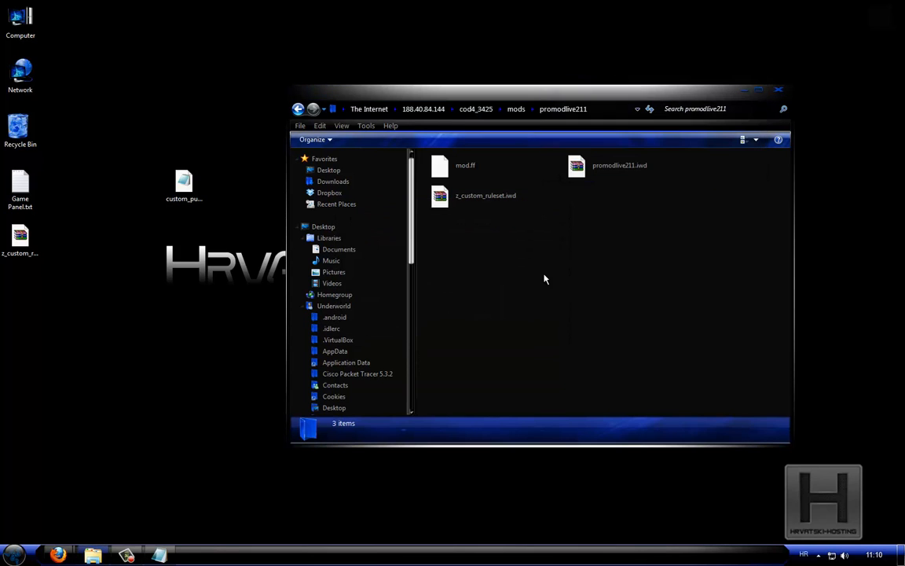
{"action": "left_click", "coordinate": [774, 93]}
Switch back to Firefox and open server.cfg from the main folder in WebFTP for editing
{"action": "mouse_move", "coordinate": [58, 554]}
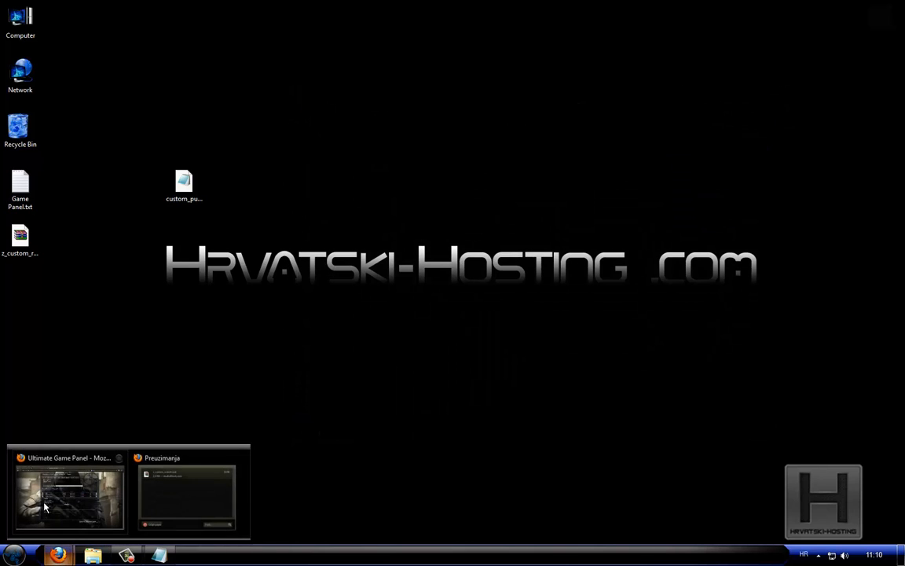
{"action": "left_click", "coordinate": [44, 507]}
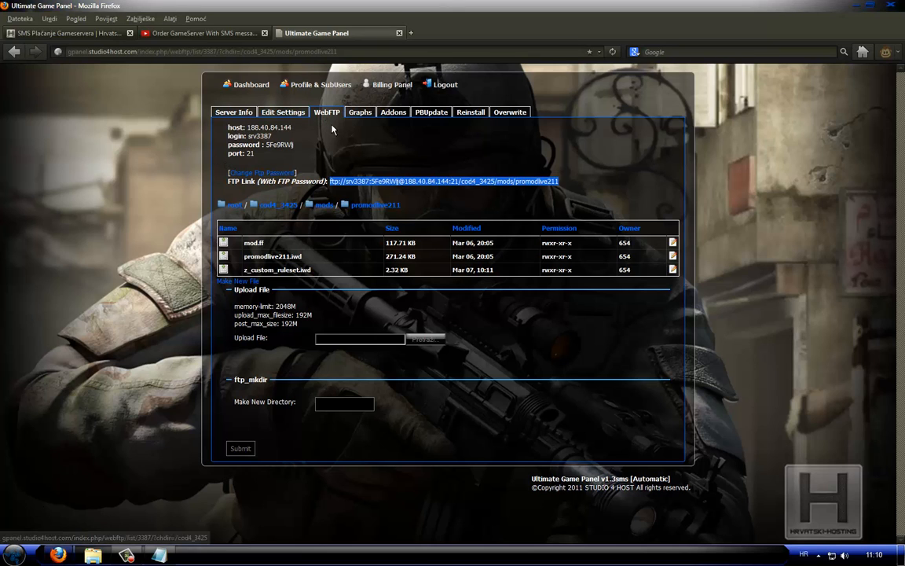
{"action": "left_click", "coordinate": [328, 118]}
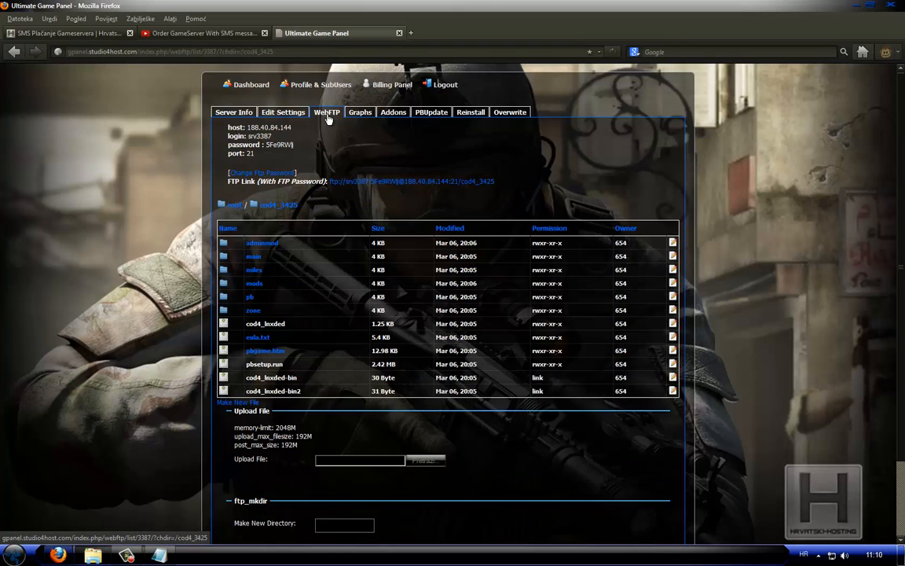
{"action": "left_click", "coordinate": [254, 258]}
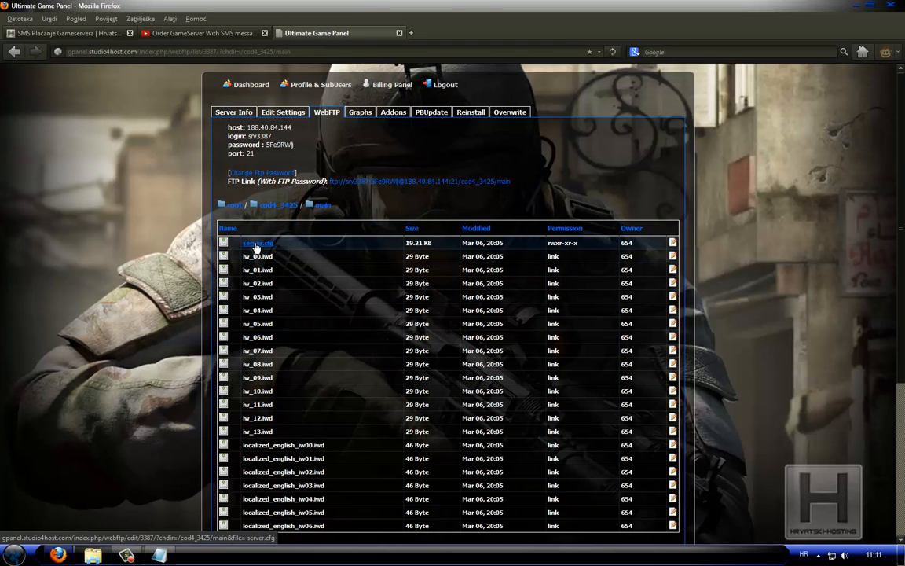
{"action": "left_click", "coordinate": [249, 245]}
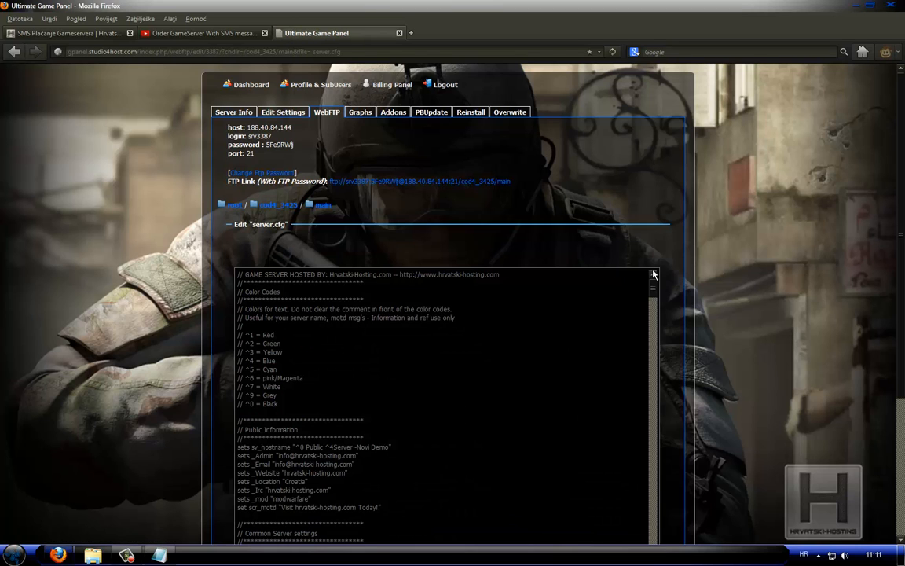
Switch to Game Panel.txt in Notepad and copy the promod settings comment and the set promod_mode "custom_public" line
{"action": "scroll", "coordinate": [684, 271], "scroll_direction": "down", "scroll_amount": 3}
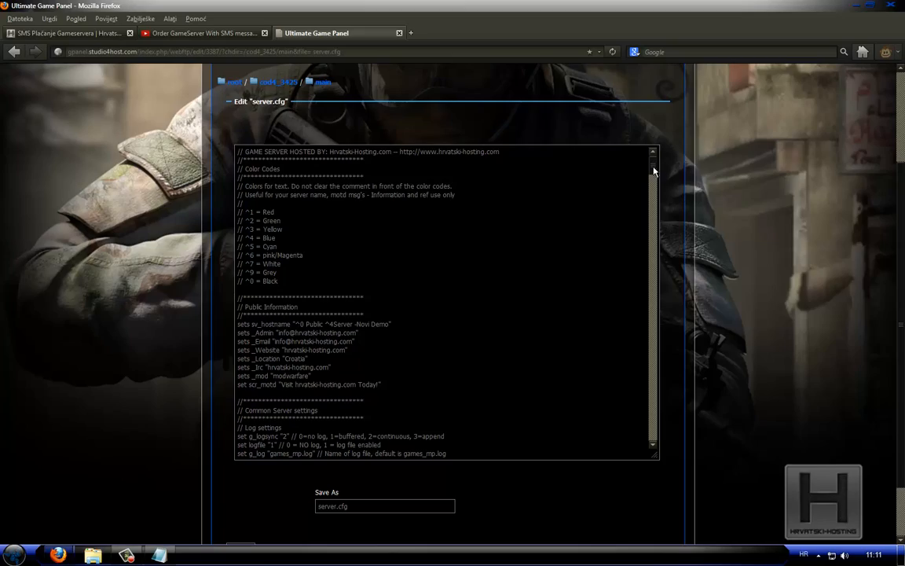
{"action": "left_click_drag", "start_coordinate": [654, 167], "coordinate": [655, 439]}
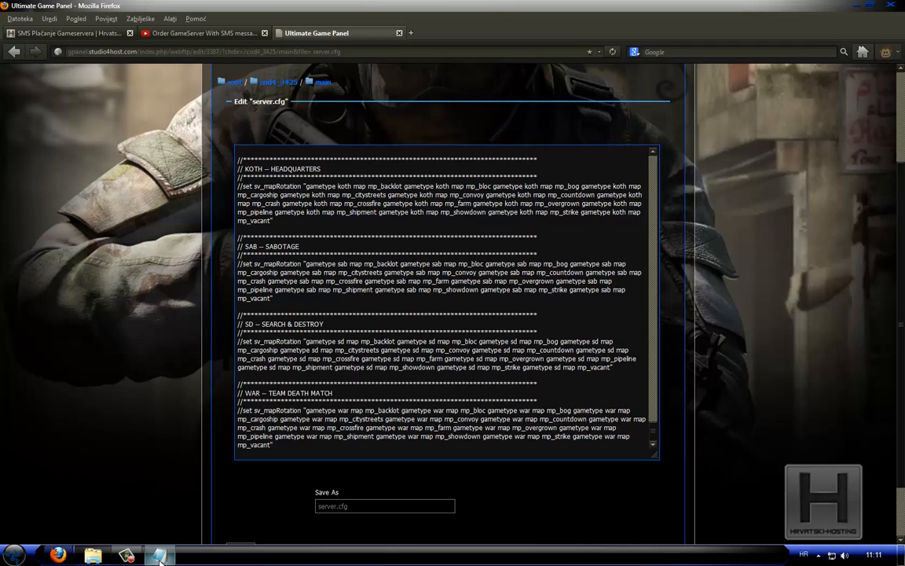
{"action": "left_click", "coordinate": [165, 524]}
{"action": "scroll", "coordinate": [417, 212], "scroll_direction": "down", "scroll_amount": 5}
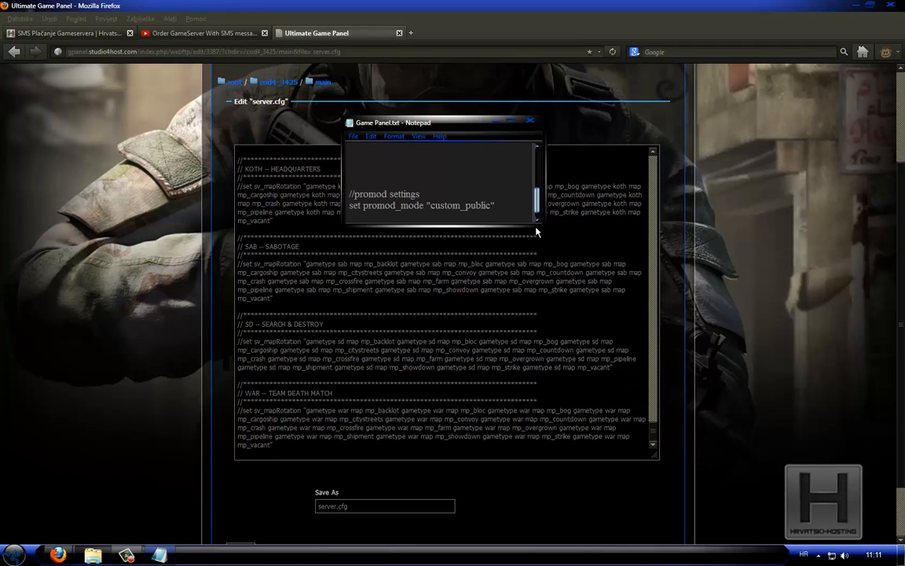
{"action": "left_click_drag", "start_coordinate": [347, 193], "coordinate": [512, 205]}
{"action": "key", "text": "ctrl+c"}
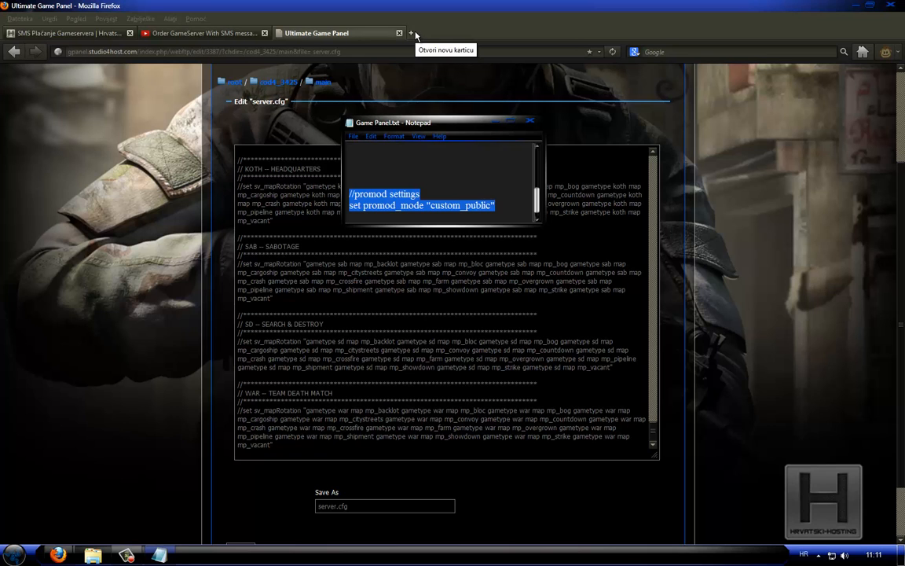
Return to Firefox and append the copied promod settings lines at the end of server.cfg
{"action": "left_click", "coordinate": [496, 121]}
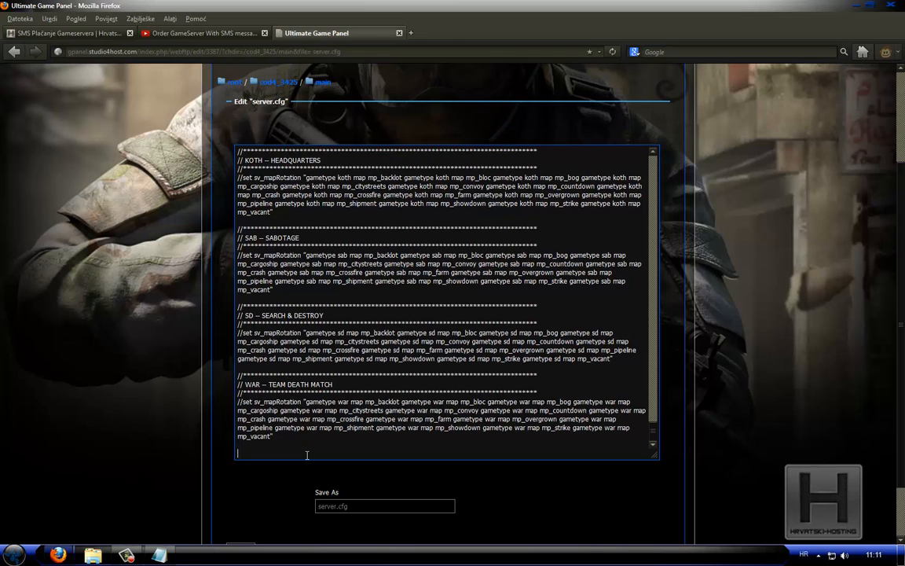
{"action": "key", "text": "ctrl+b"}
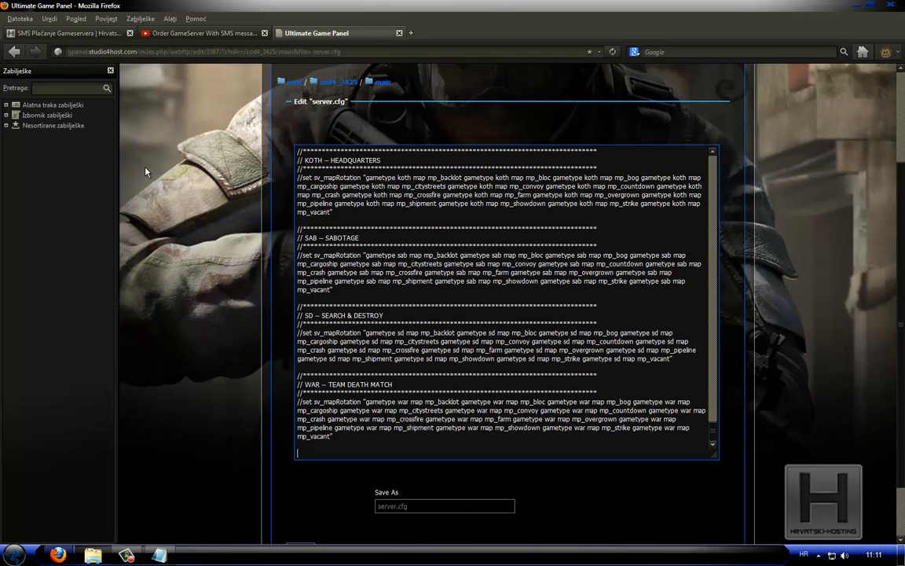
{"action": "left_click", "coordinate": [110, 70]}
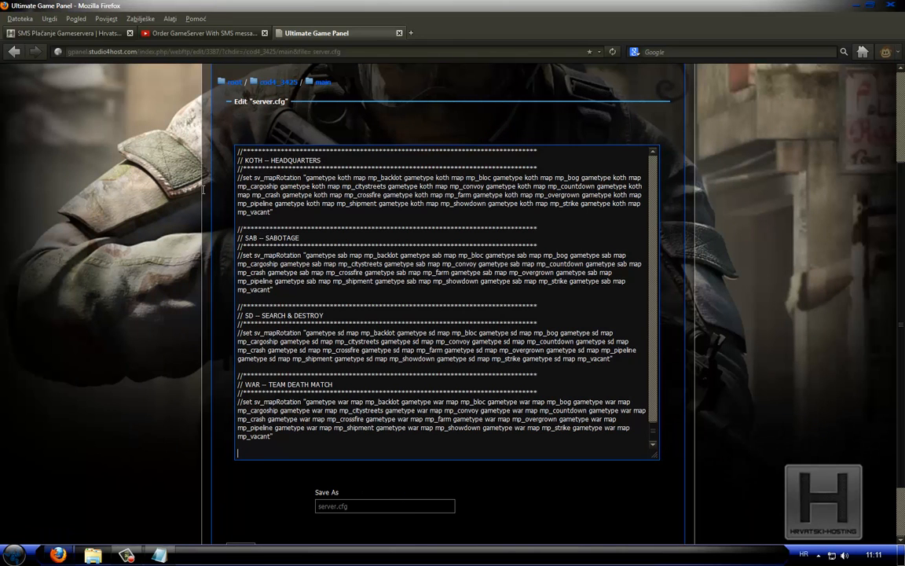
{"action": "left_click", "coordinate": [262, 451]}
{"action": "key", "text": "ctrl+v"}
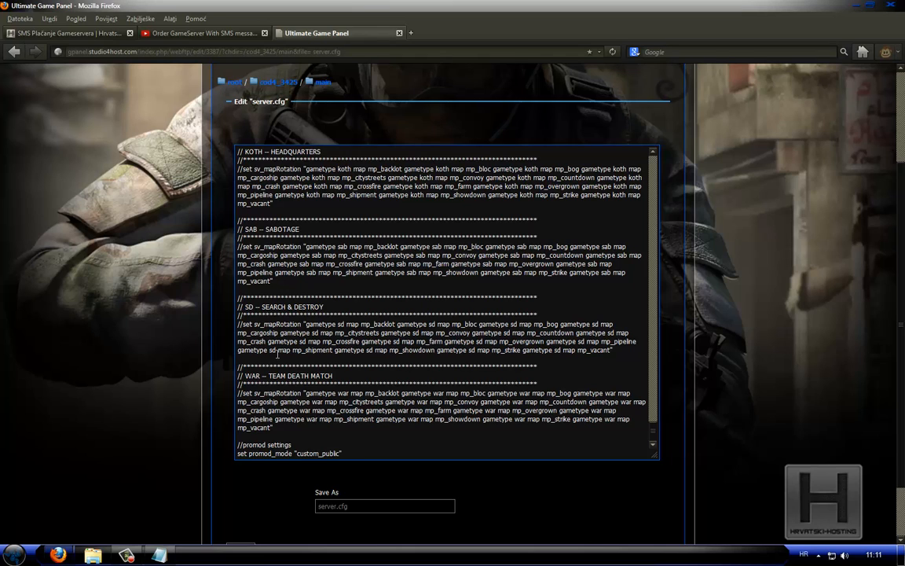
Delete the WAR, SAB, KOTH, DOM and DM map rotation sections from server.cfg, keeping only Search & Destroy
{"action": "left_click_drag", "start_coordinate": [273, 428], "coordinate": [203, 353]}
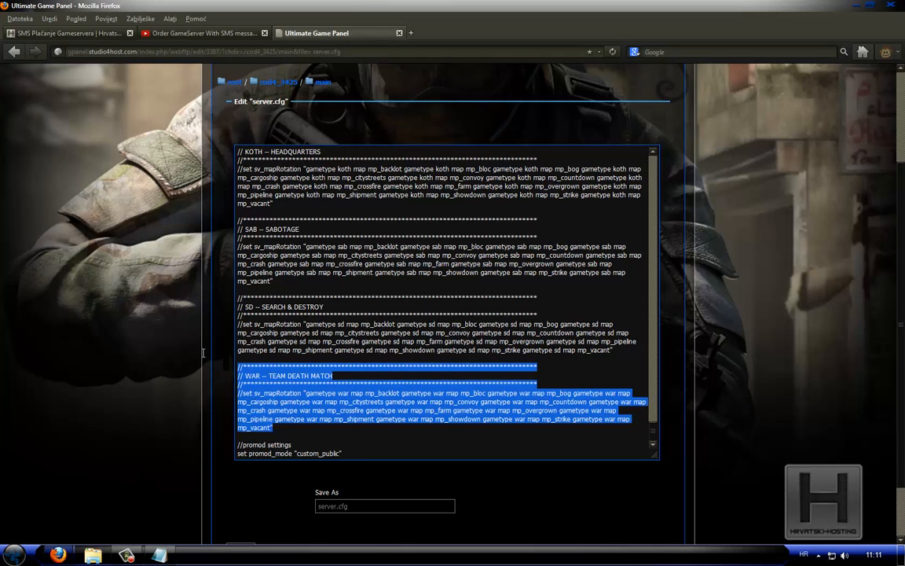
{"action": "key", "text": "Delete"}
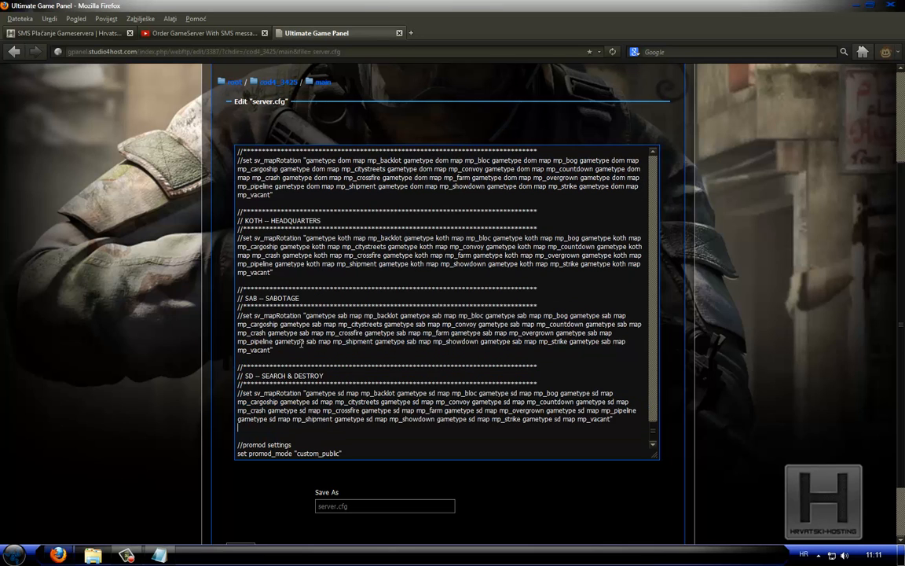
{"action": "left_click_drag", "start_coordinate": [275, 351], "coordinate": [229, 178]}
{"action": "key", "text": "Delete"}
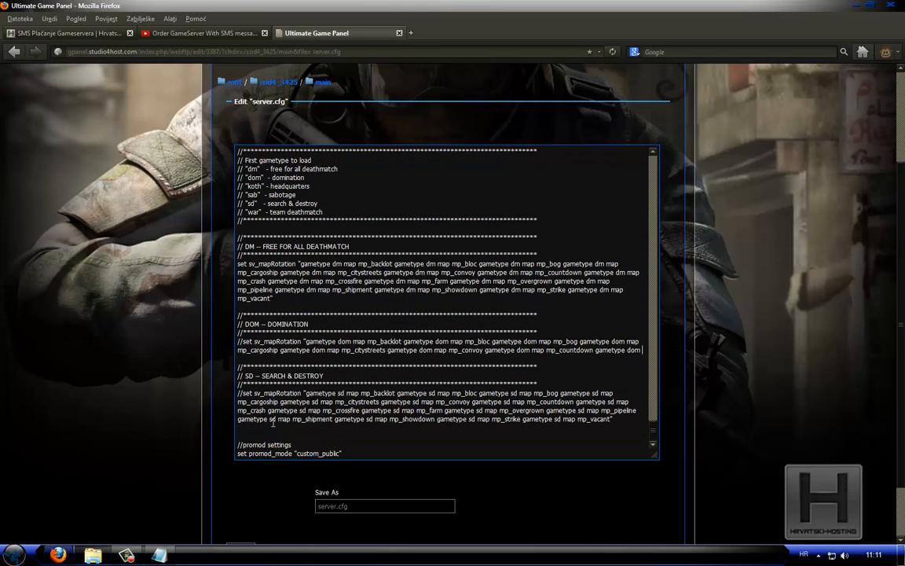
{"action": "left_click_drag", "start_coordinate": [641, 350], "coordinate": [174, 228]}
{"action": "key", "text": "Delete"}
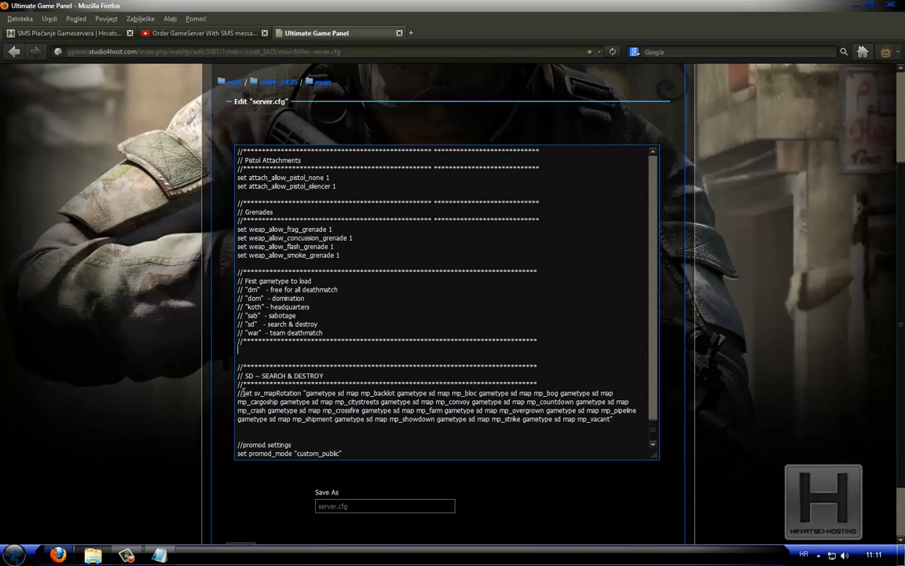
Uncomment the Search & Destroy set sv_mapRotation line and save server.cfg
{"action": "left_click_drag", "start_coordinate": [244, 392], "coordinate": [238, 393]}
{"action": "key", "text": "Delete"}
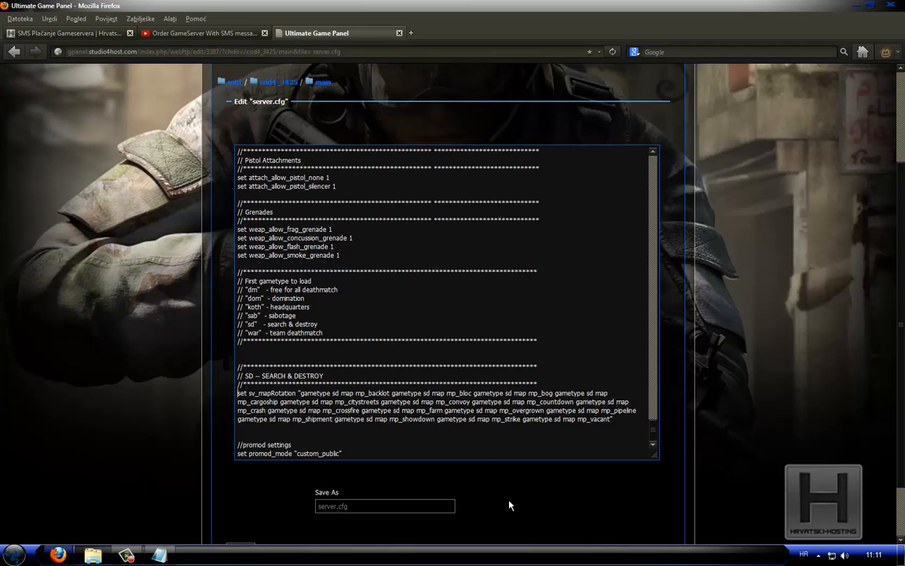
{"action": "scroll", "coordinate": [509, 505], "scroll_direction": "down", "scroll_amount": 2}
{"action": "left_click", "coordinate": [240, 484]}
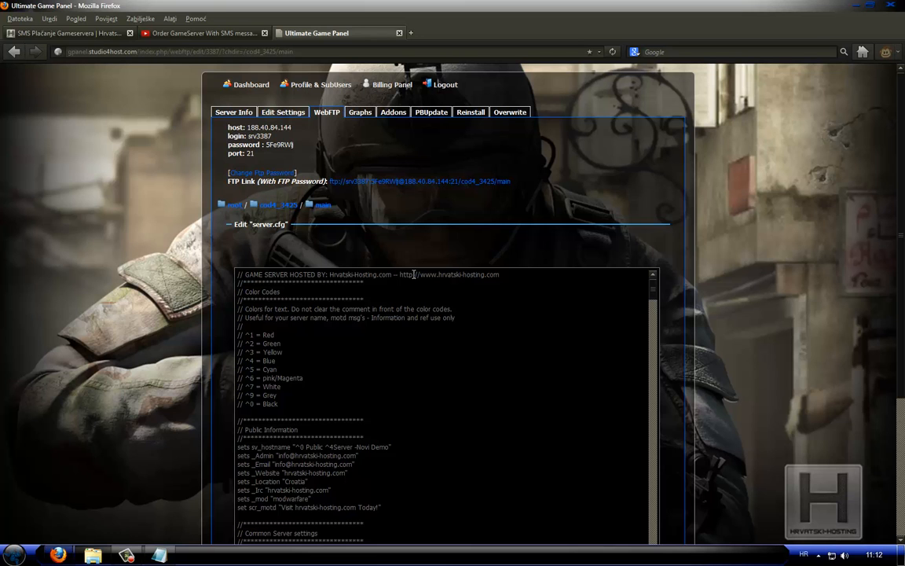
Go back to the WebFTP file list and open config.cfg from the adminmod/config folder for editing
{"action": "scroll", "coordinate": [408, 268], "scroll_direction": "down", "scroll_amount": 10}
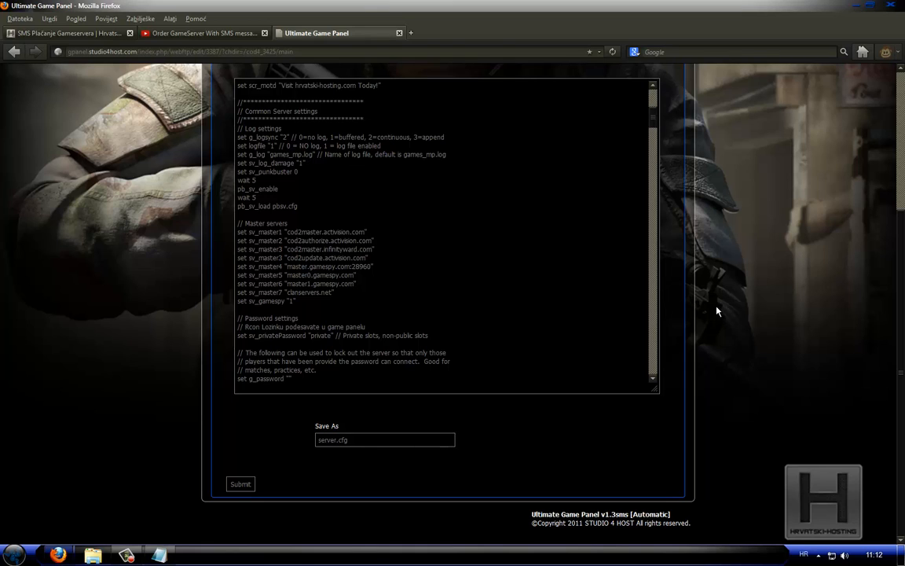
{"action": "scroll", "coordinate": [717, 311], "scroll_direction": "up", "scroll_amount": 5}
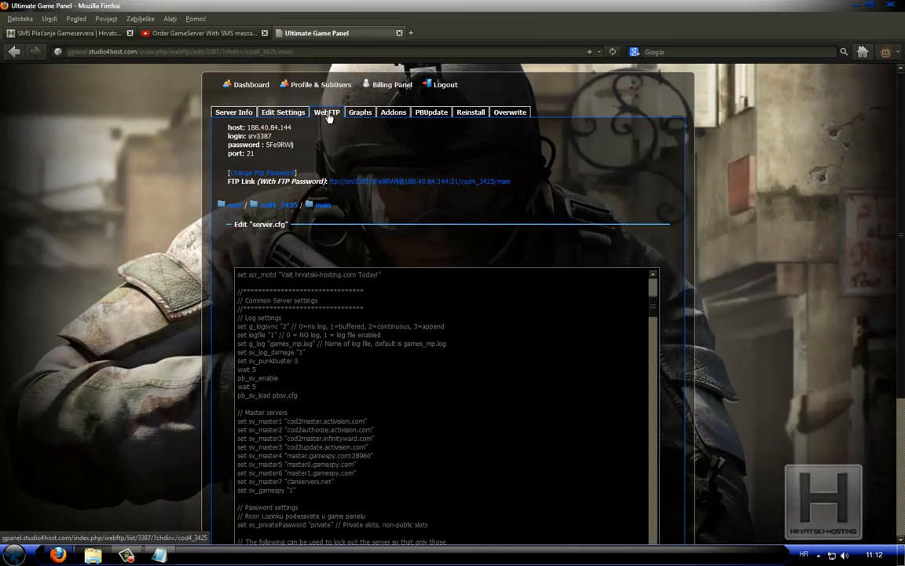
{"action": "left_click", "coordinate": [328, 113]}
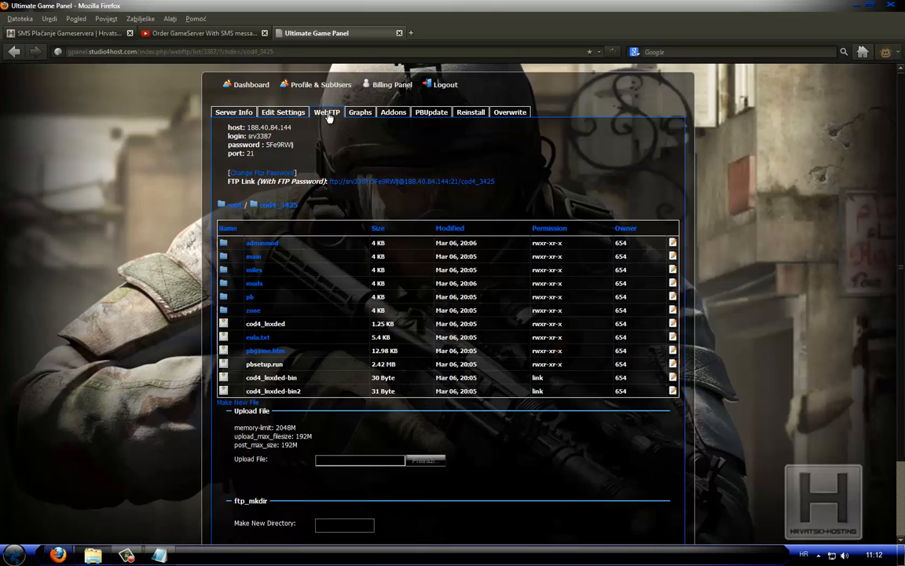
{"action": "left_click", "coordinate": [260, 245]}
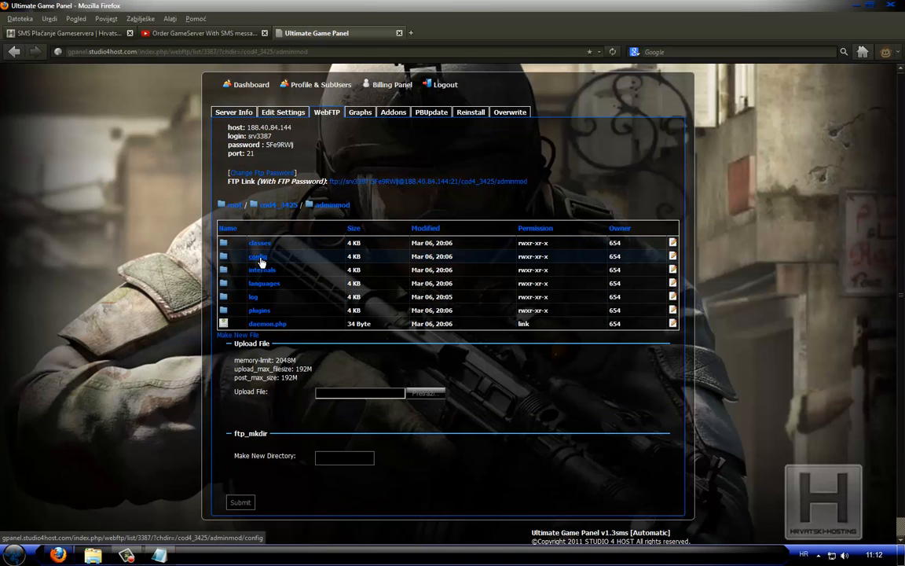
{"action": "left_click", "coordinate": [259, 257]}
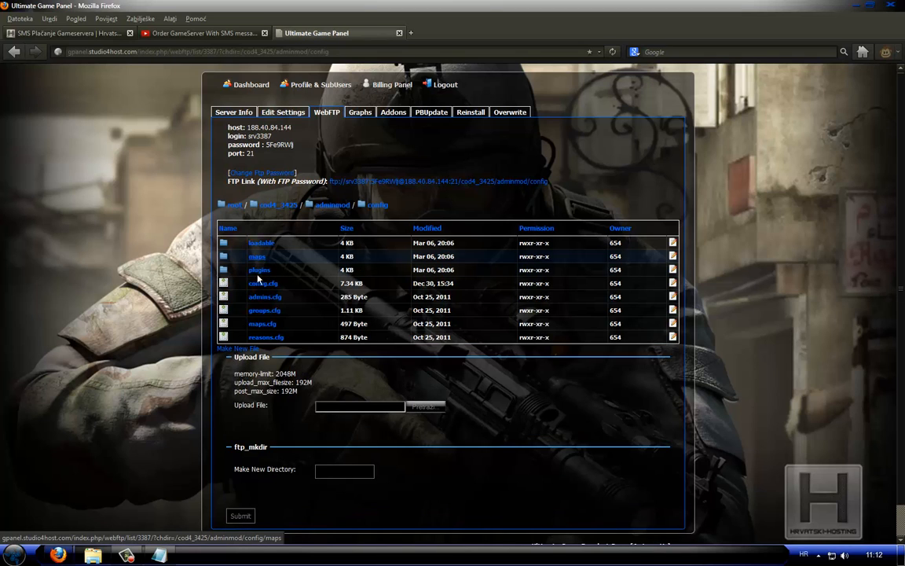
{"action": "left_click", "coordinate": [260, 285]}
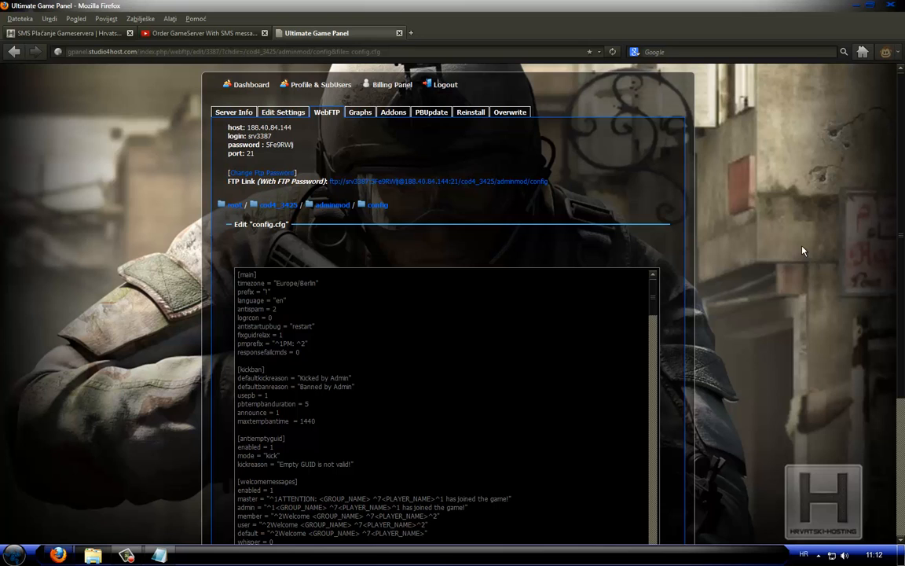
Set enabled to 0 in the [randommapcycle] section of config.cfg and save the file
{"action": "scroll", "coordinate": [802, 251], "scroll_direction": "down", "scroll_amount": 2}
{"action": "scroll", "coordinate": [741, 240], "scroll_direction": "down", "scroll_amount": 2}
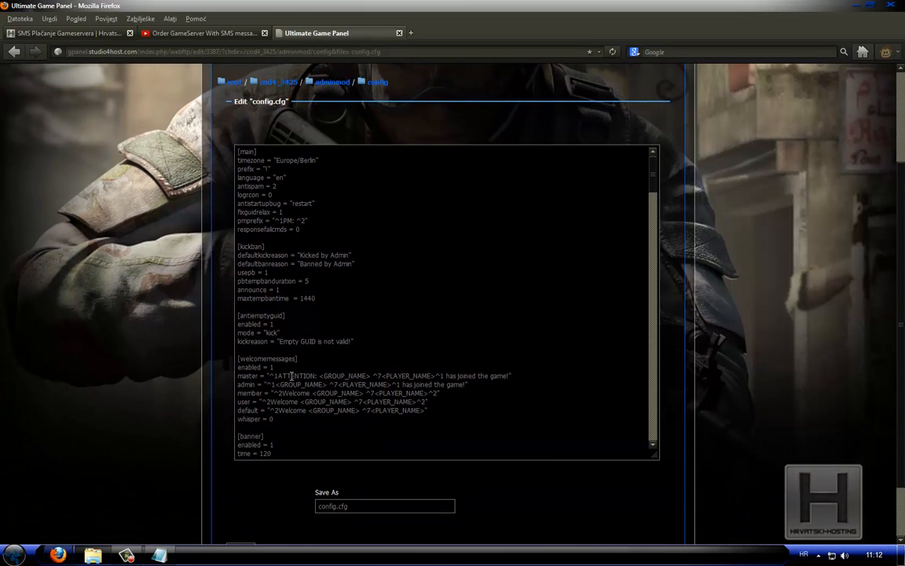
{"action": "scroll", "coordinate": [275, 361], "scroll_direction": "down", "scroll_amount": 5}
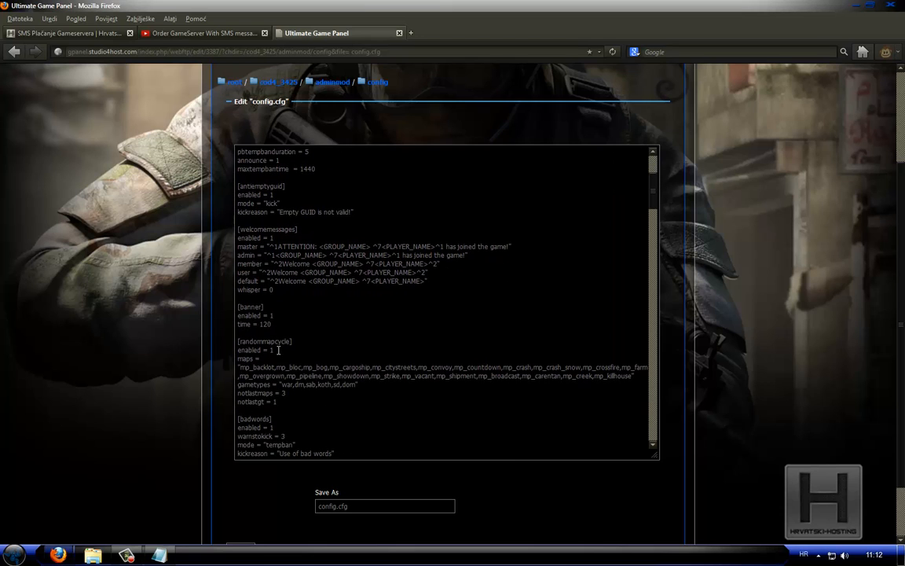
{"action": "double_click", "coordinate": [272, 350]}
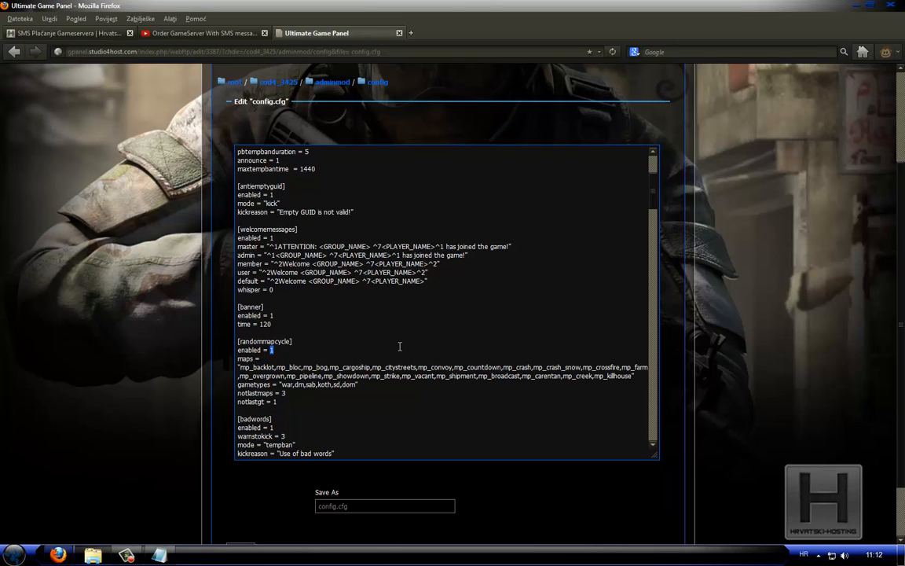
{"action": "type", "text": "0"}
{"action": "mouse_move", "coordinate": [653, 193]}
{"action": "left_mouse_down"}
{"action": "mouse_move", "coordinate": [655, 444]}
{"action": "mouse_move", "coordinate": [669, 183]}
{"action": "left_mouse_up"}
{"action": "scroll", "coordinate": [721, 337], "scroll_direction": "down", "scroll_amount": 2}
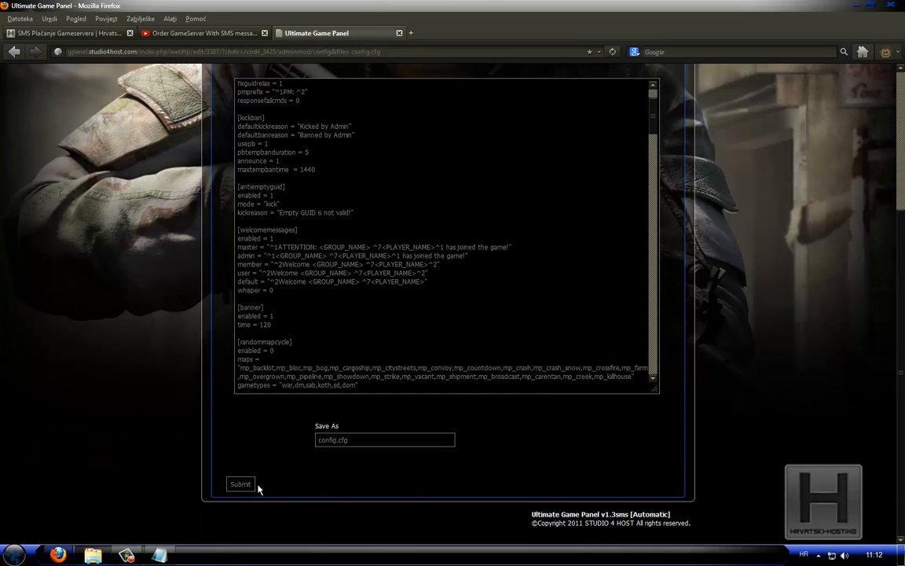
{"action": "left_click", "coordinate": [238, 487]}
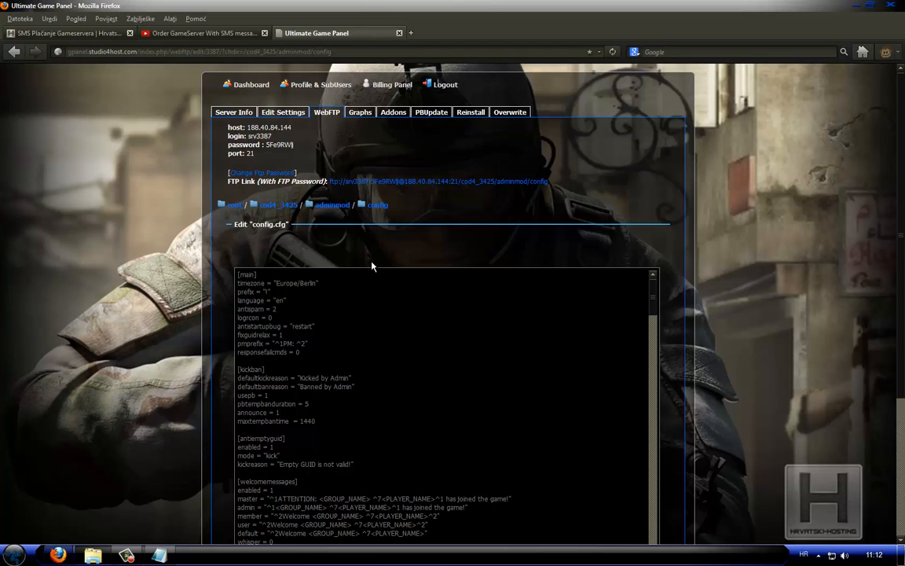
Go back through the adminmod folder to its config folder and open admins.cfg for editing
{"action": "left_click", "coordinate": [330, 206]}
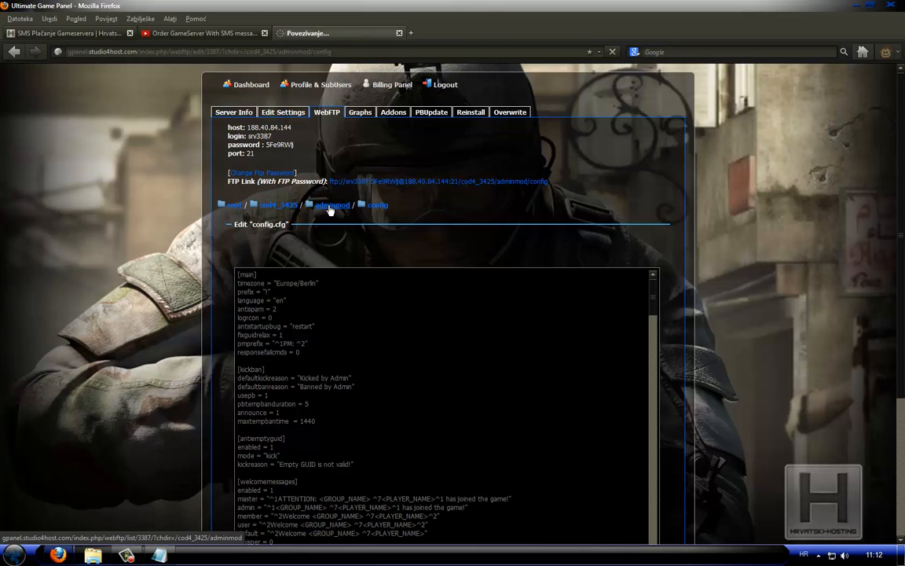
{"action": "left_click", "coordinate": [257, 256]}
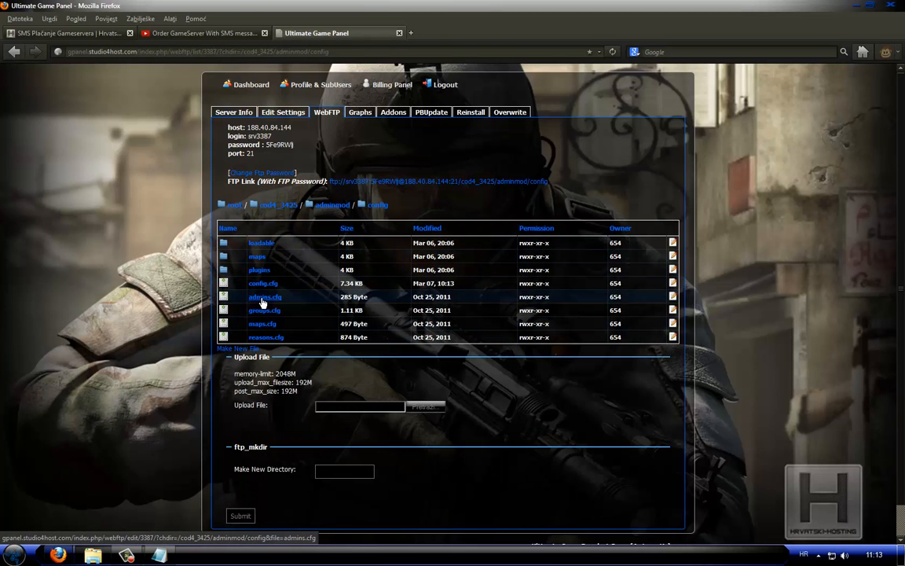
{"action": "left_click", "coordinate": [263, 298]}
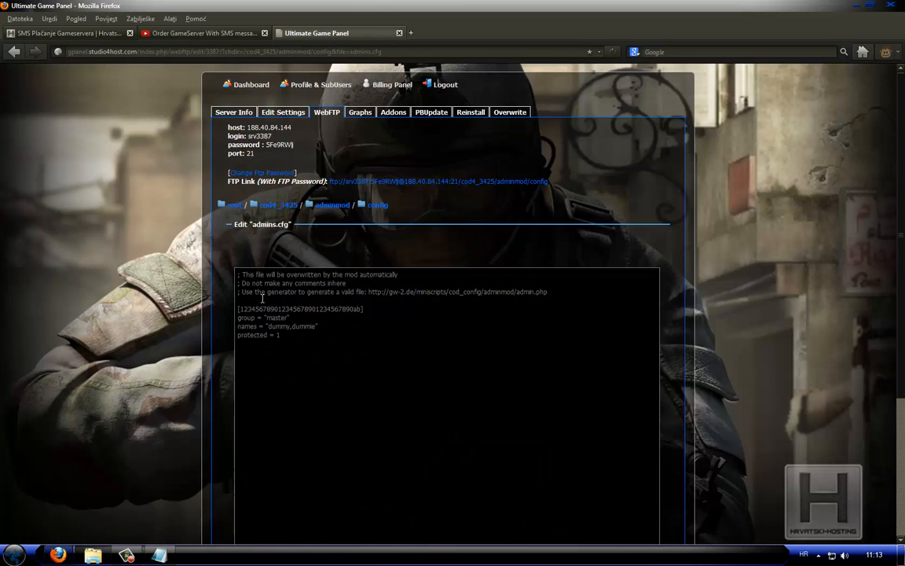
Write a temporary /pb_myguid note below the sample admin entry in admins.cfg and remove it again
{"action": "left_click_drag", "start_coordinate": [245, 310], "coordinate": [362, 310]}
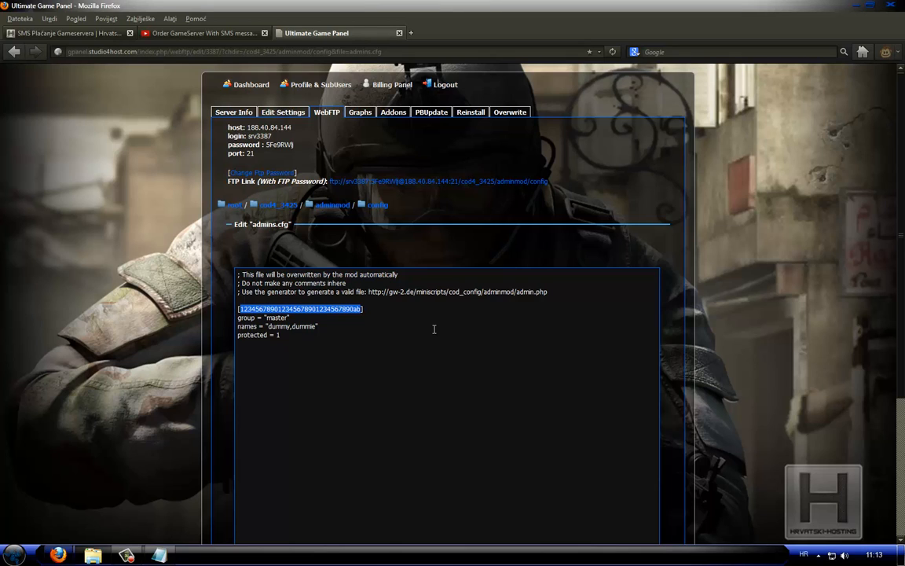
{"action": "left_click", "coordinate": [381, 355]}
{"action": "type", "text": "/pb_myg"}
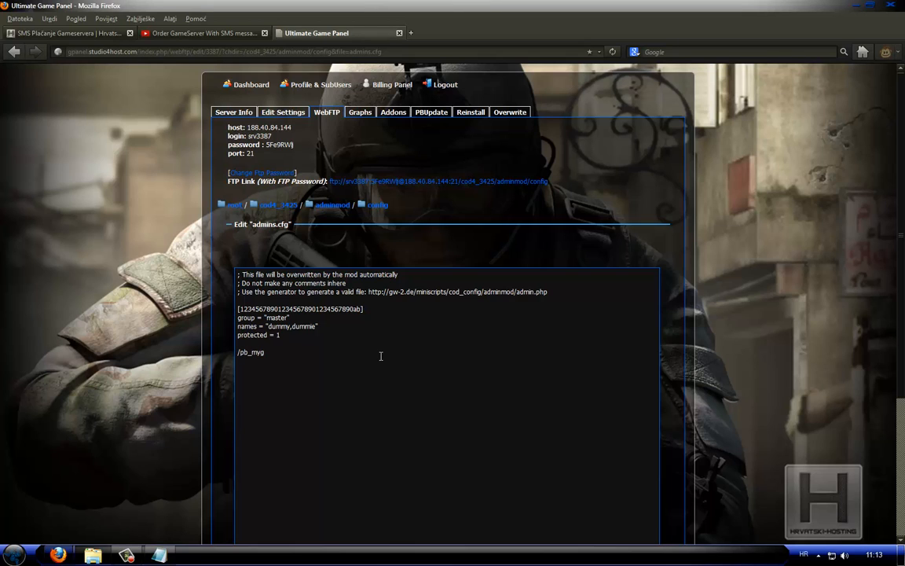
{"action": "type", "text": "uid"}
{"action": "key", "text": "BackSpace"}
{"action": "key", "text": "BackSpace"}
{"action": "key", "text": "BackSpace"}
{"action": "key", "text": "BackSpace"}
{"action": "key", "text": "BackSpace"}
{"action": "key", "text": "BackSpace"}
{"action": "key", "text": "BackSpace"}
{"action": "key", "text": "BackSpace"}
Check the names value of the master admin entry and save admins.cfg
{"action": "left_click_drag", "start_coordinate": [361, 308], "coordinate": [315, 329]}
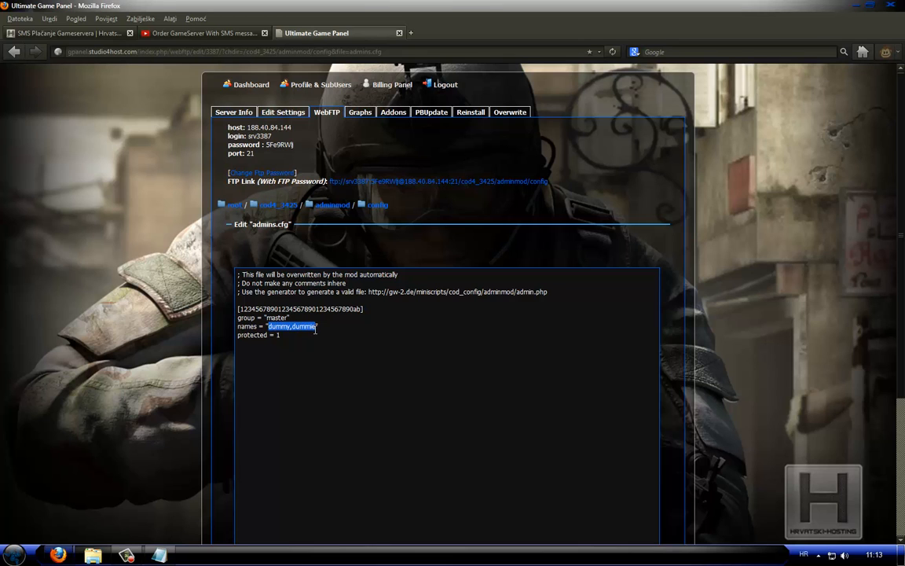
{"action": "left_click", "coordinate": [521, 327]}
{"action": "scroll", "coordinate": [463, 368], "scroll_direction": "down", "scroll_amount": 5}
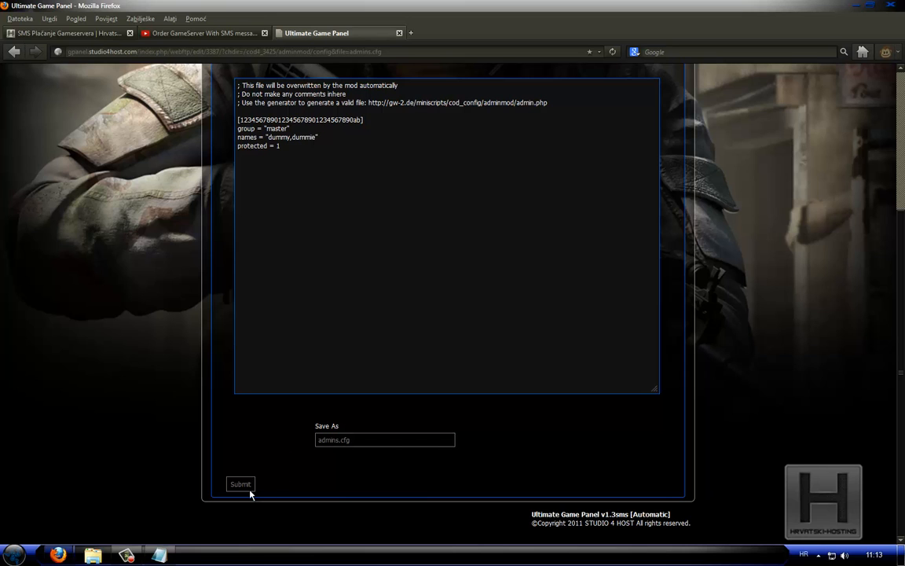
{"action": "left_click", "coordinate": [243, 486]}
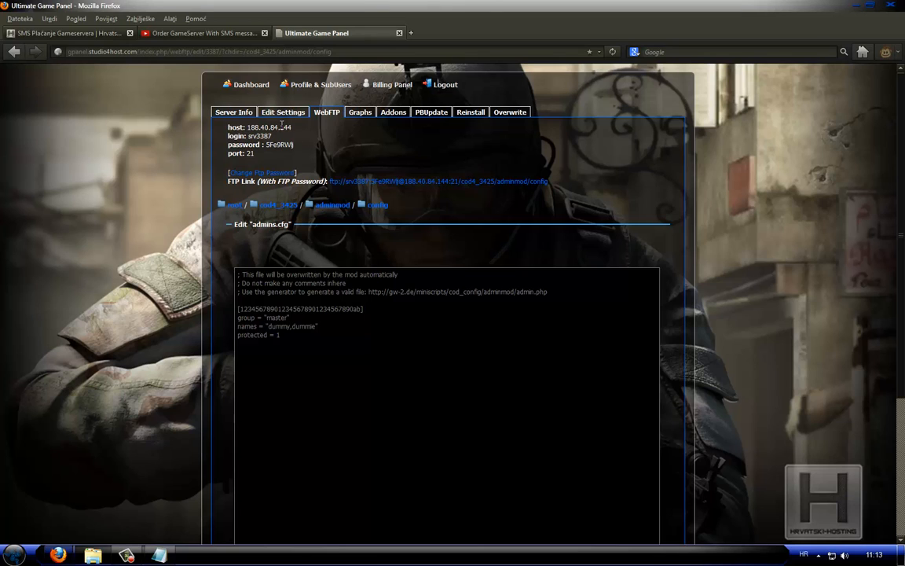
Start the game server from its Server Info page and check the queried mod, gametype and current map
{"action": "left_click", "coordinate": [228, 111]}
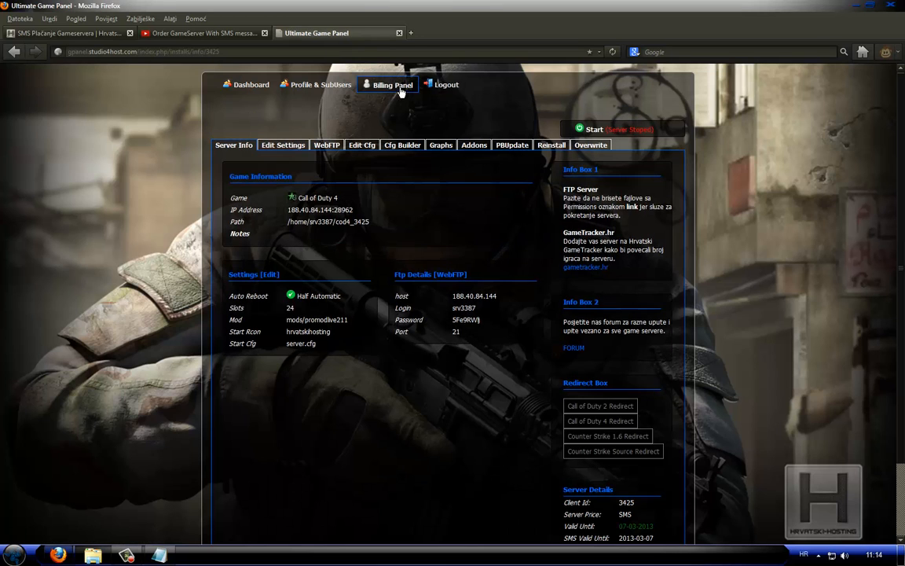
{"action": "left_click", "coordinate": [596, 129]}
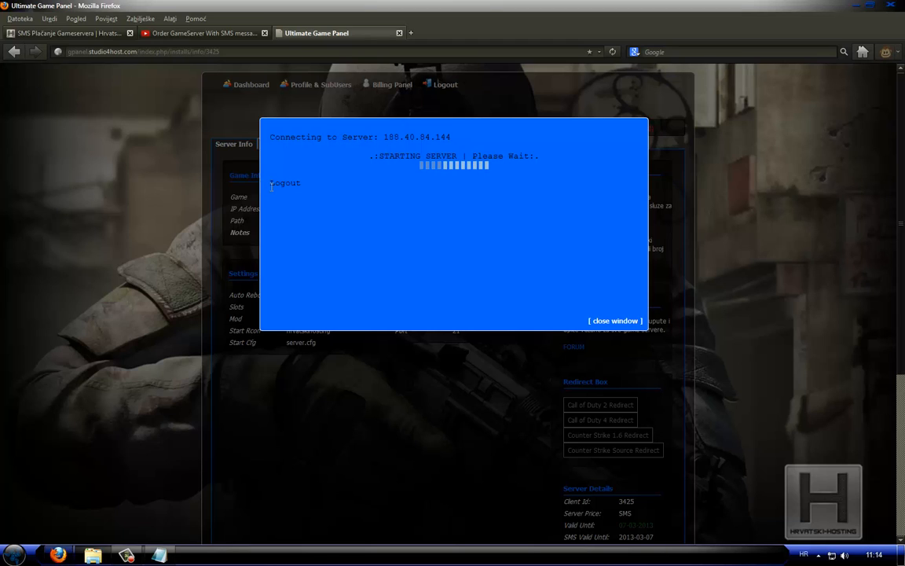
{"action": "left_click", "coordinate": [608, 322]}
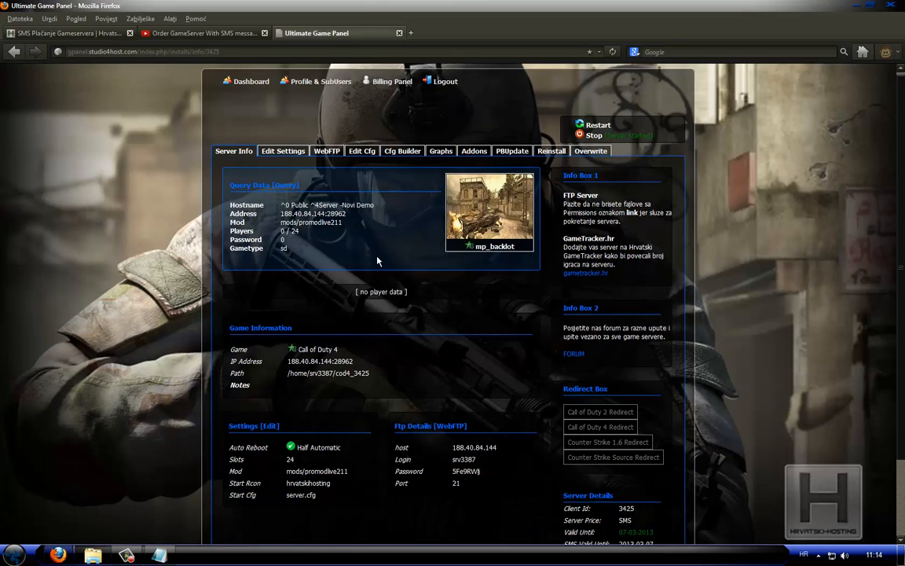
{"action": "scroll", "coordinate": [476, 169], "scroll_direction": "down", "scroll_amount": 2}
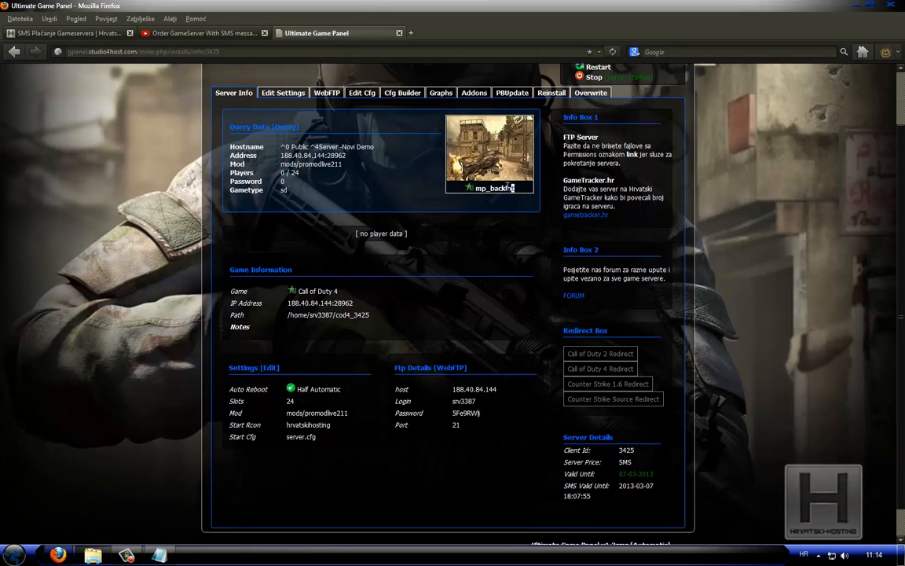
{"action": "left_click_drag", "start_coordinate": [515, 188], "coordinate": [494, 187]}
{"action": "left_click", "coordinate": [495, 188]}
{"action": "scroll", "coordinate": [346, 385], "scroll_direction": "up", "scroll_amount": 1}
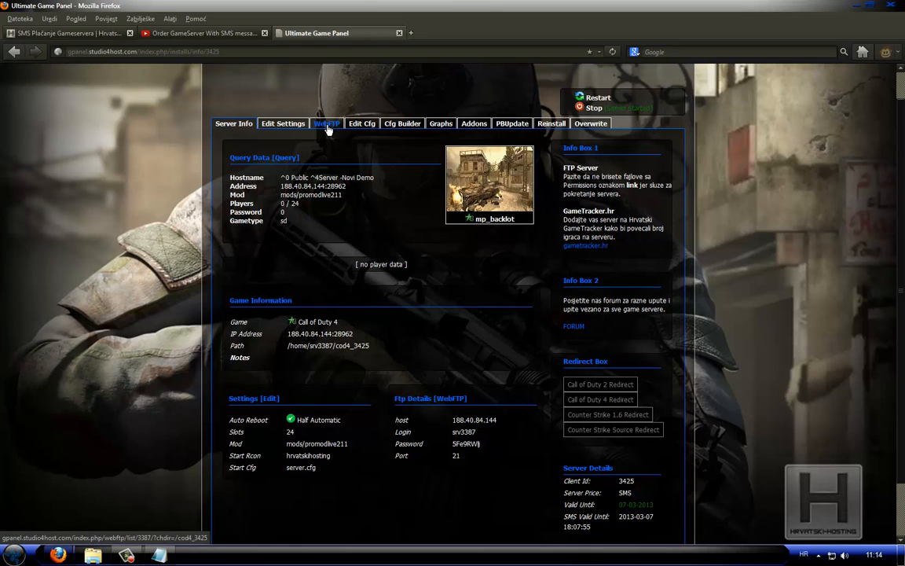
Open mod.log from the log subfolder of the server's adminmod folder and read through the startup entries
{"action": "left_click", "coordinate": [327, 126]}
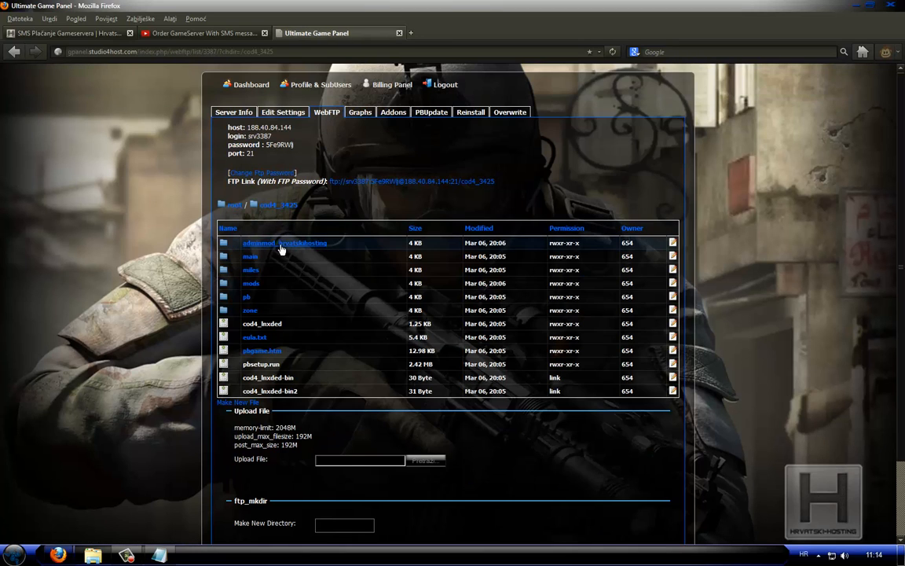
{"action": "left_click_drag", "start_coordinate": [323, 245], "coordinate": [258, 246]}
{"action": "left_click", "coordinate": [338, 246]}
{"action": "left_click", "coordinate": [282, 248]}
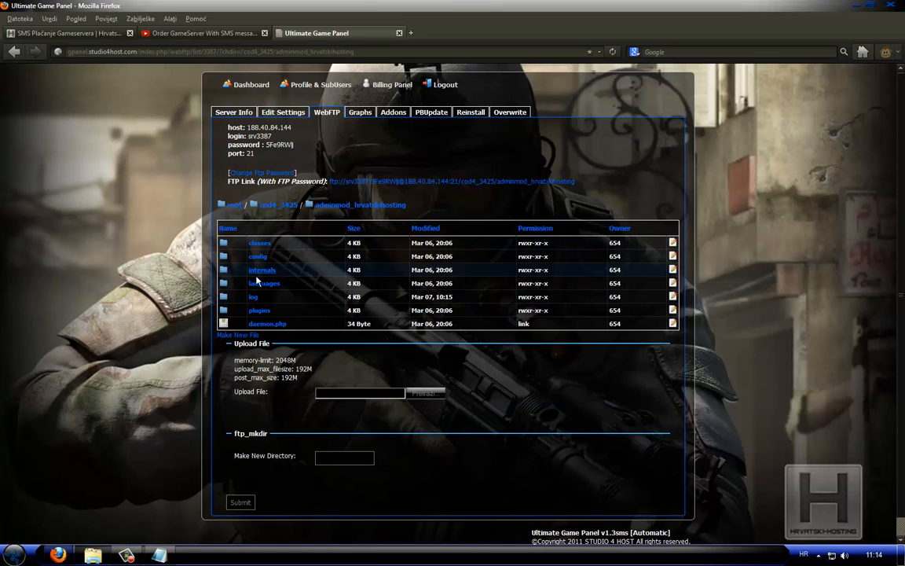
{"action": "left_click", "coordinate": [253, 298]}
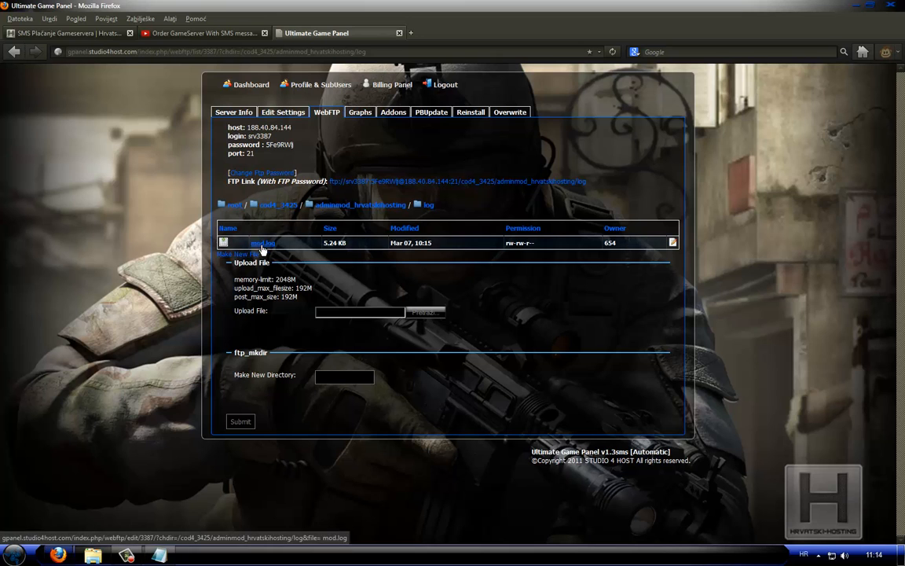
{"action": "left_click", "coordinate": [262, 242]}
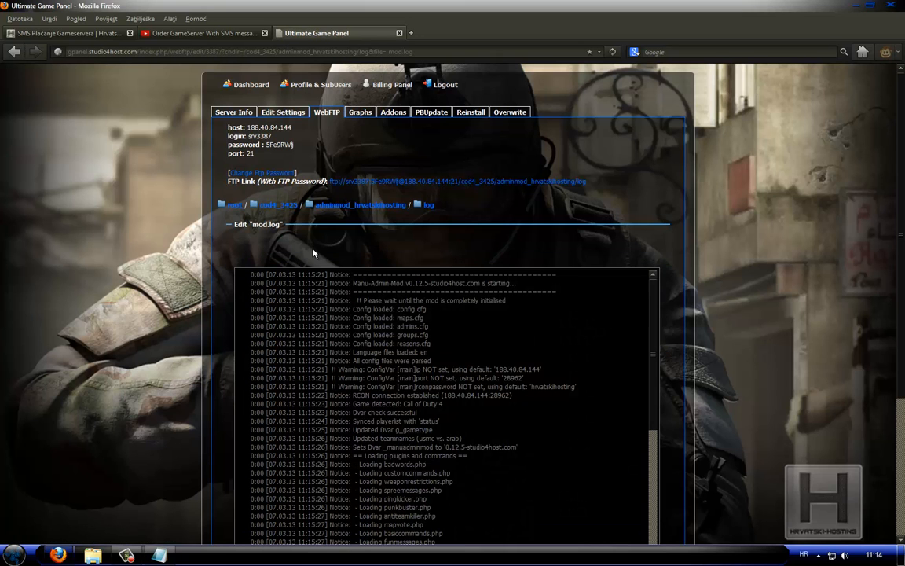
{"action": "scroll", "coordinate": [654, 308], "scroll_direction": "down", "scroll_amount": 6}
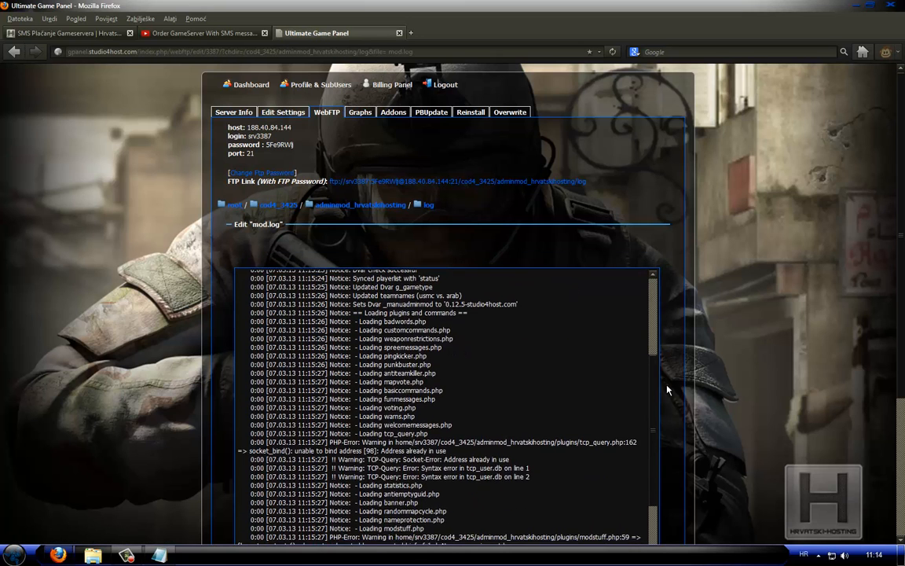
{"action": "scroll", "coordinate": [667, 389], "scroll_direction": "down", "scroll_amount": 4}
{"action": "scroll", "coordinate": [701, 437], "scroll_direction": "down", "scroll_amount": 3}
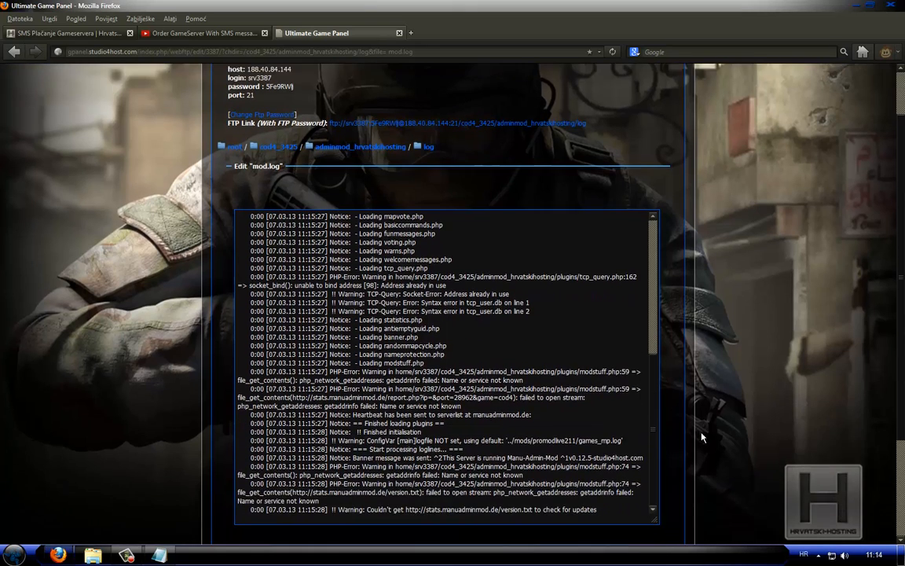
Try deleting the final mod.log lines from the banner message onward, and undo the deletion
{"action": "left_click_drag", "start_coordinate": [354, 393], "coordinate": [600, 445]}
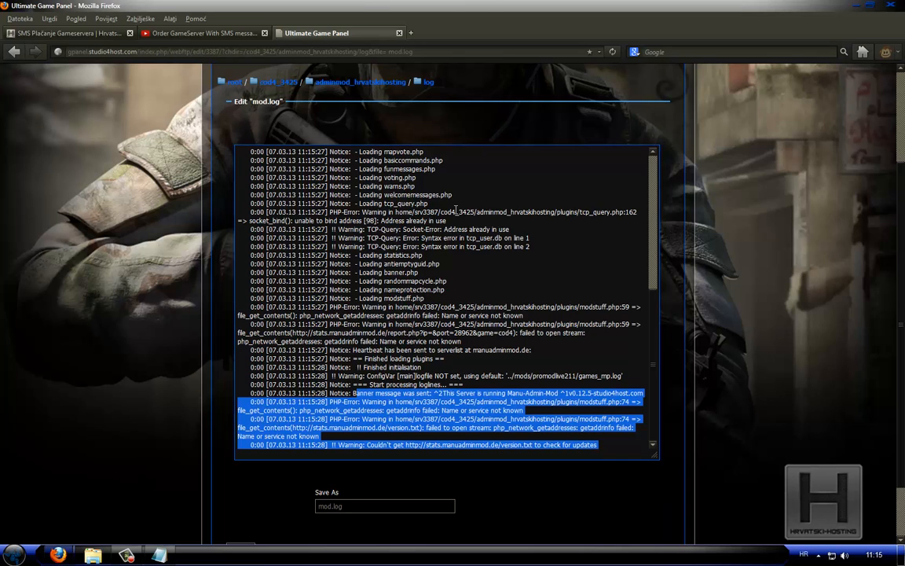
{"action": "key", "text": "Delete"}
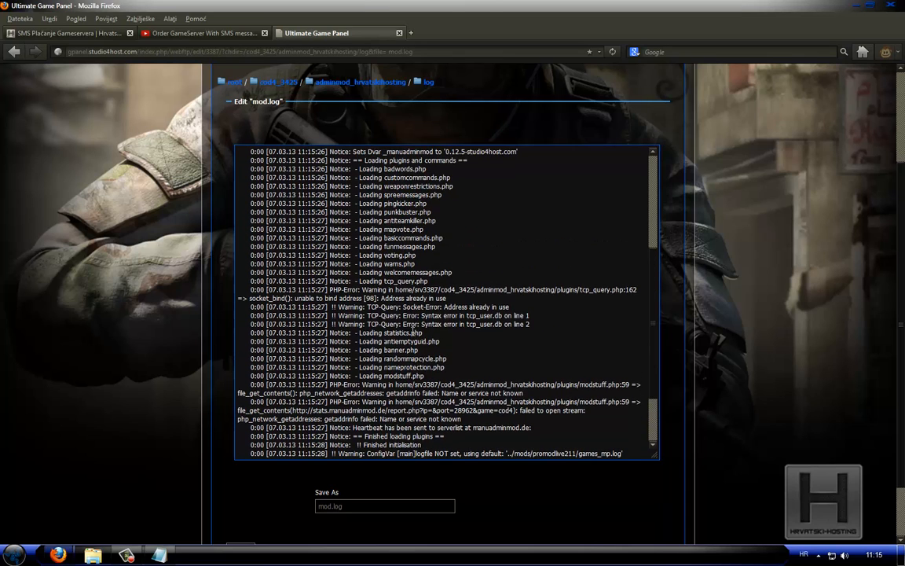
{"action": "key", "text": "ctrl+z"}
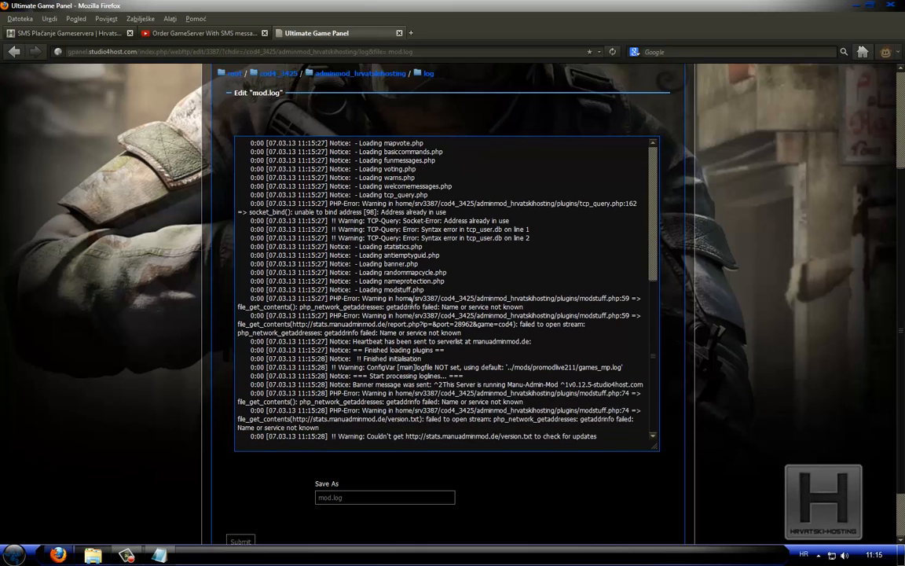
{"action": "scroll", "coordinate": [409, 315], "scroll_direction": "down", "scroll_amount": 2}
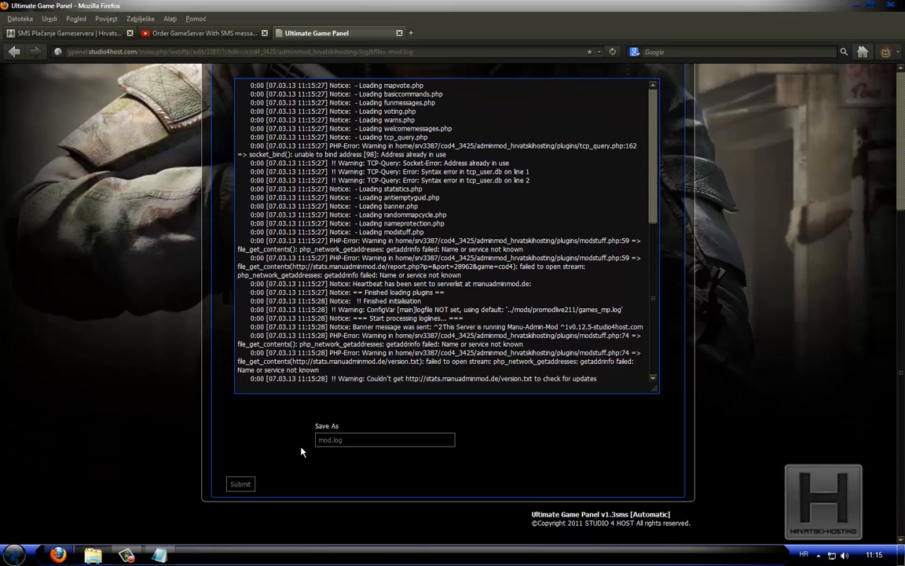